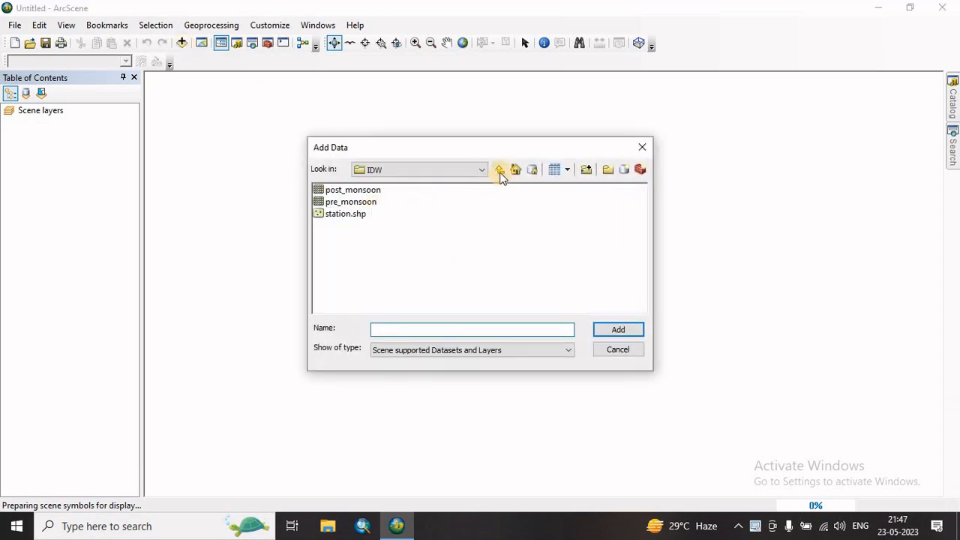
Add the DEM.tif raster from the water folder to the scene.
{"action": "left_click", "coordinate": [500, 170]}
{"action": "left_click", "coordinate": [339, 227]}
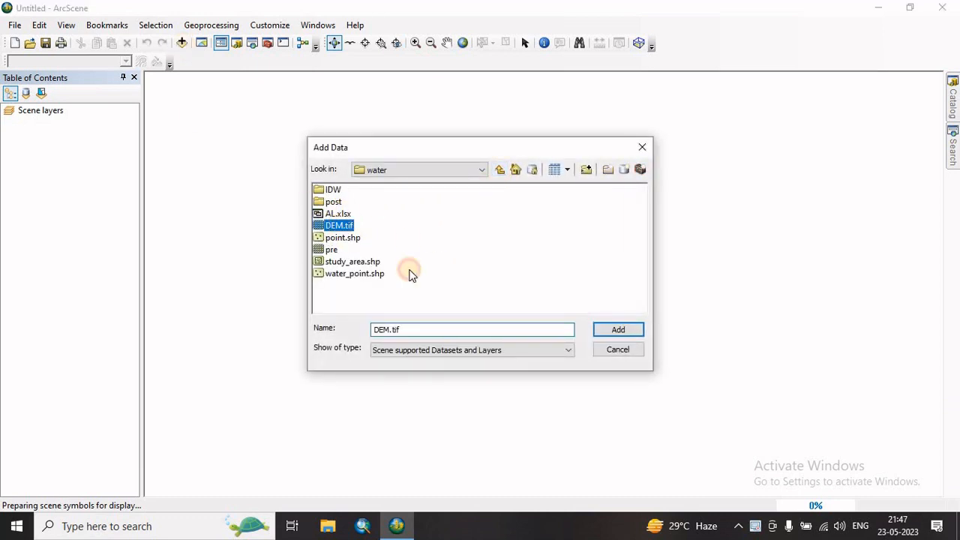
{"action": "left_click", "coordinate": [604, 330]}
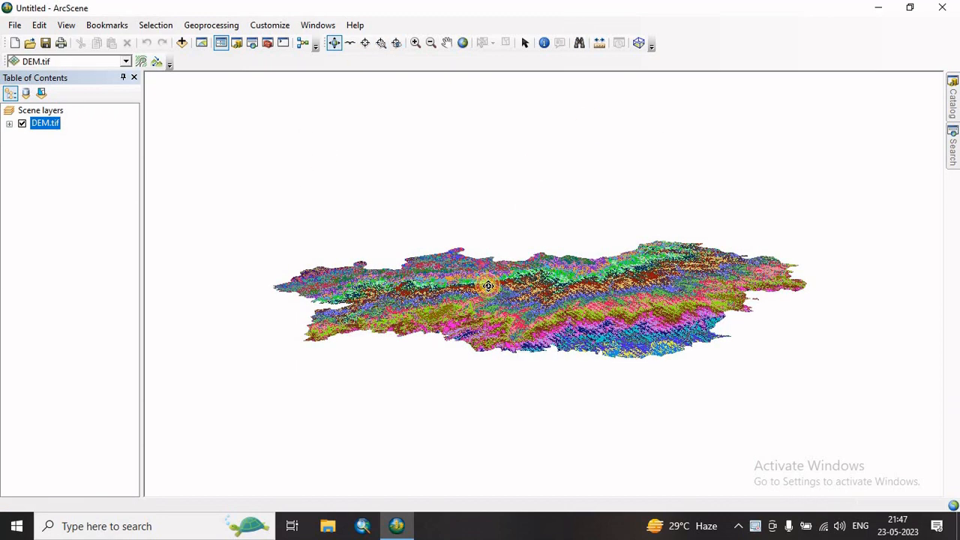
Symbolize the DEM.tif layer as Stretched with a green-yellow-red color ramp and hillshade effect, and apply it.
{"action": "right_click", "coordinate": [37, 124]}
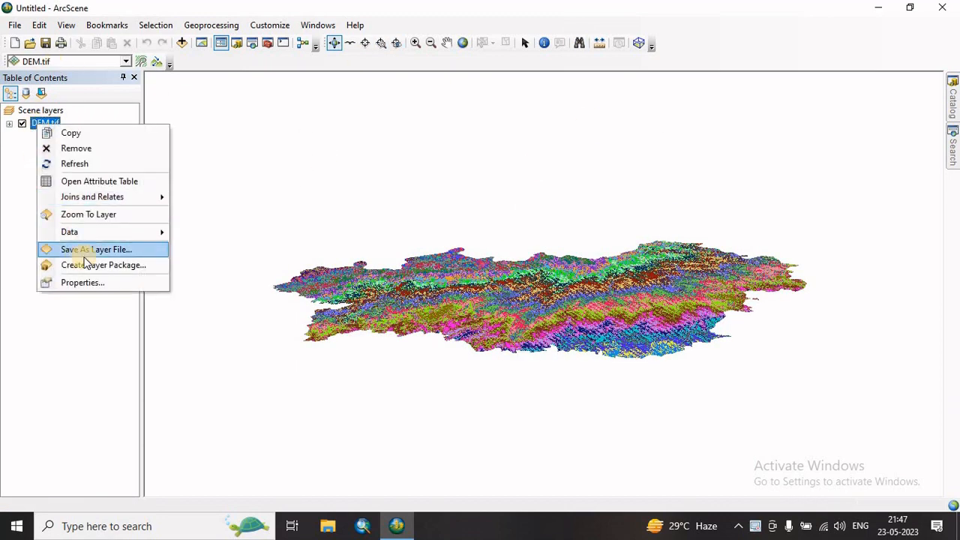
{"action": "left_click", "coordinate": [103, 280]}
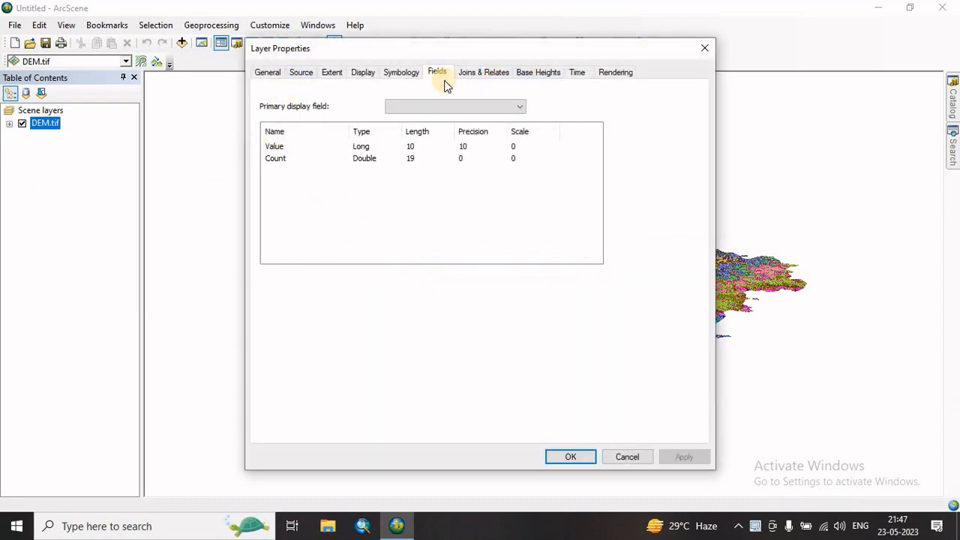
{"action": "left_click", "coordinate": [401, 73]}
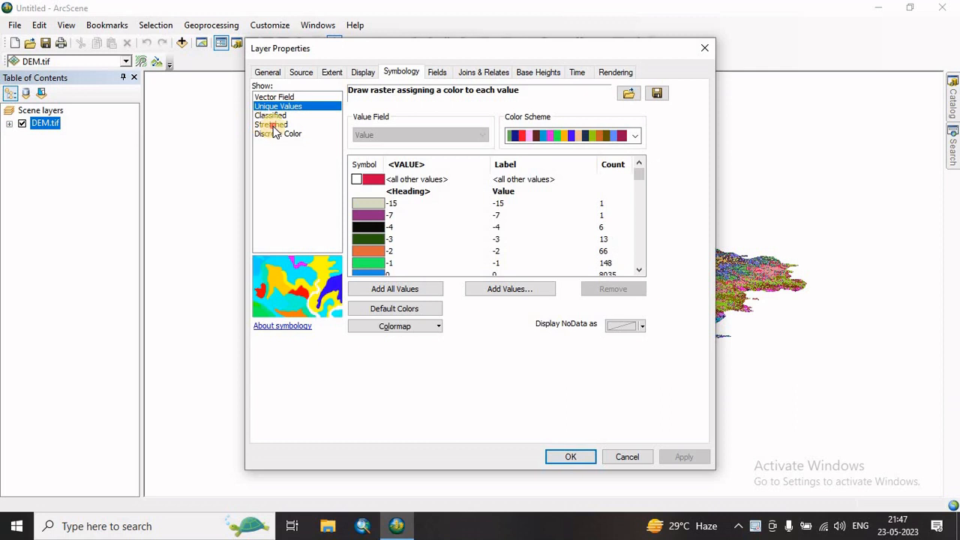
{"action": "left_click", "coordinate": [272, 125]}
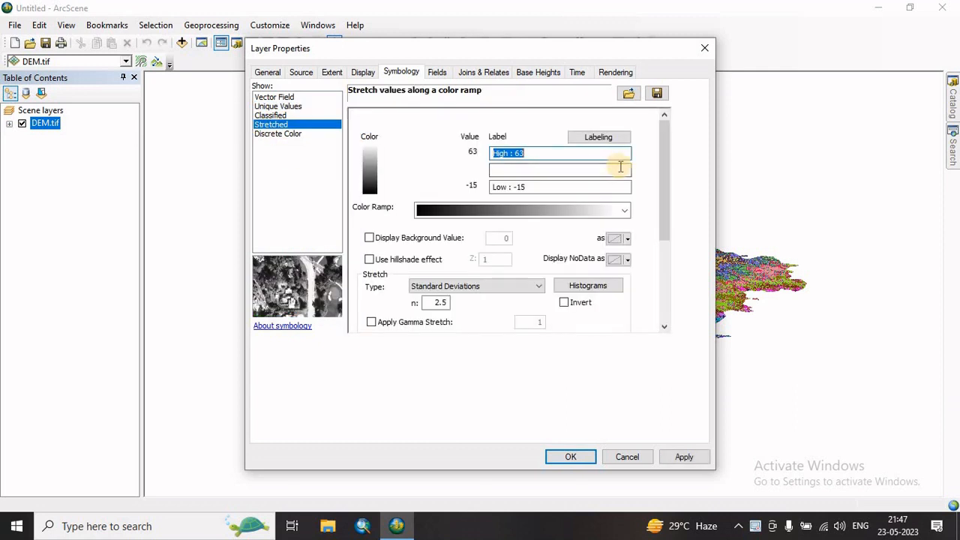
{"action": "left_click", "coordinate": [625, 213]}
{"action": "left_click", "coordinate": [538, 119]}
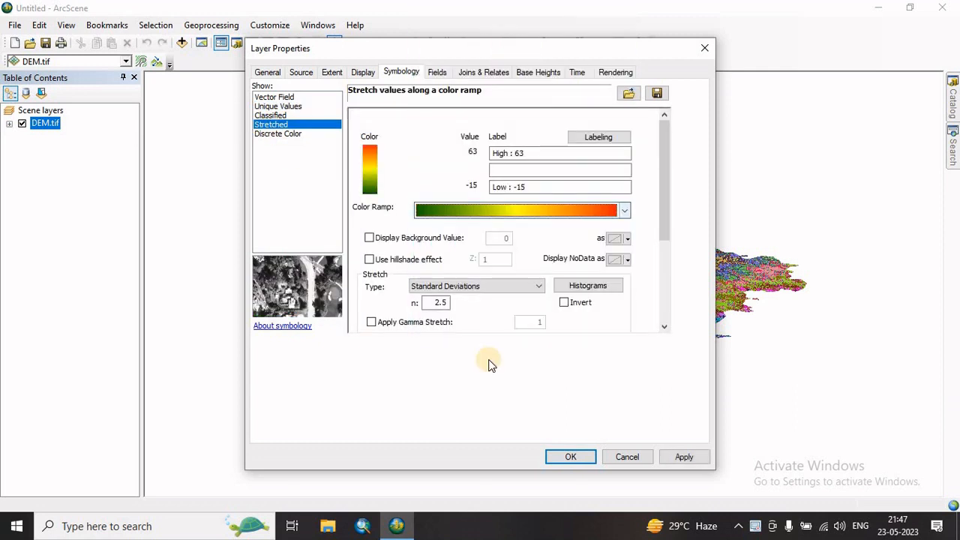
{"action": "left_click", "coordinate": [369, 258]}
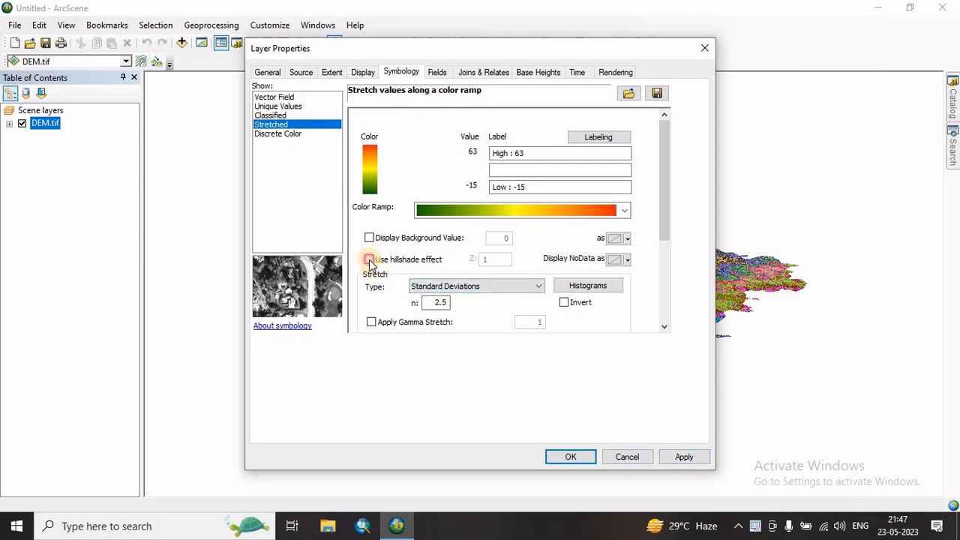
{"action": "left_click", "coordinate": [681, 457]}
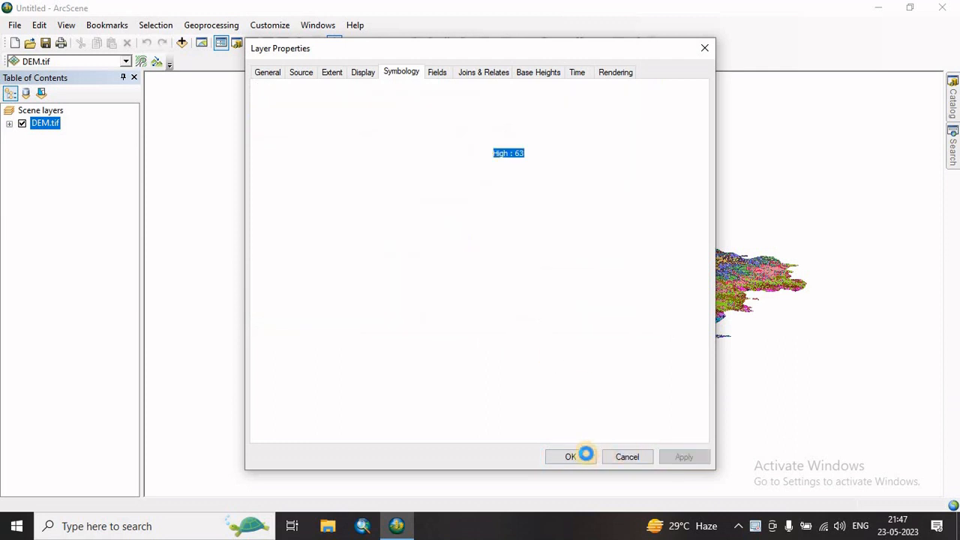
Set the DEM layer's base heights to float on the custom surface E:\Practical\water\DEM.tif.
{"action": "left_click", "coordinate": [537, 71]}
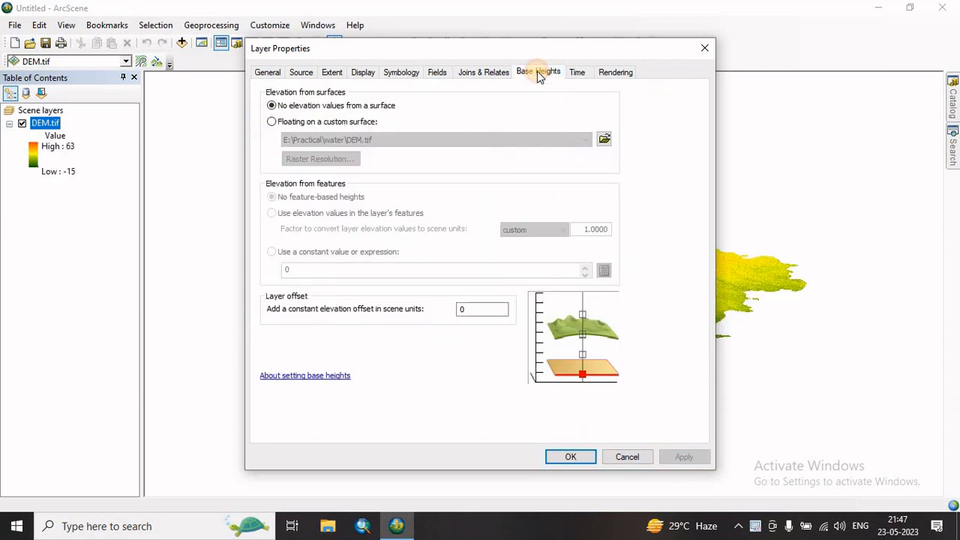
{"action": "left_click", "coordinate": [272, 122]}
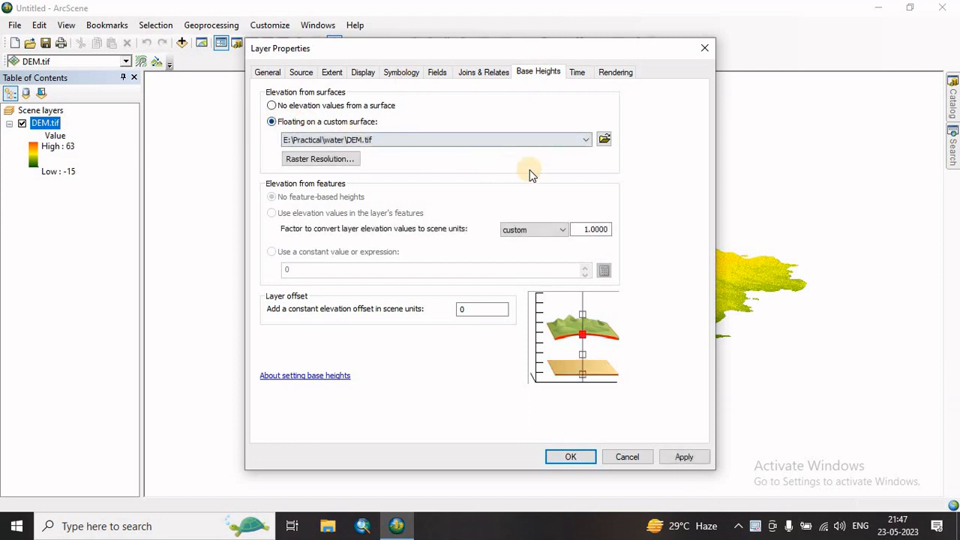
{"action": "left_click", "coordinate": [585, 141]}
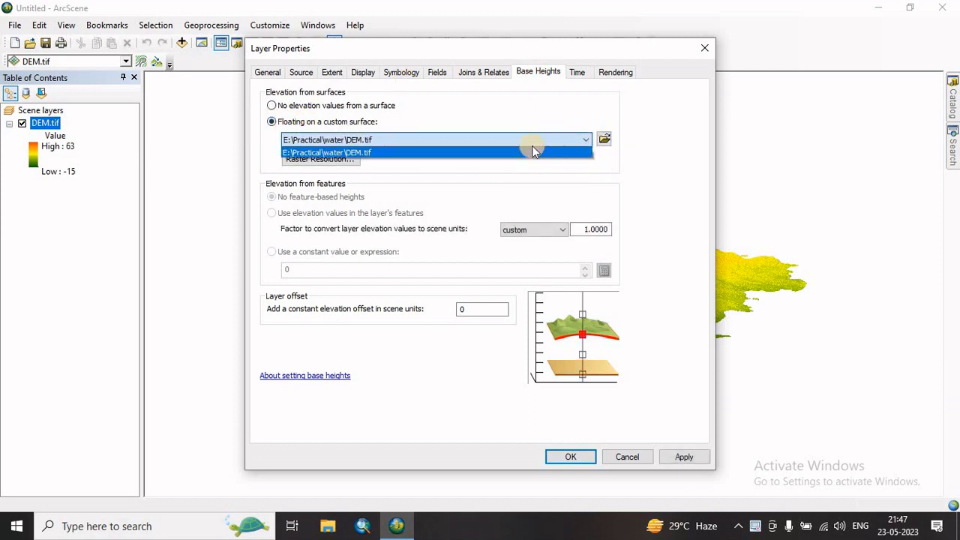
{"action": "left_click", "coordinate": [351, 153]}
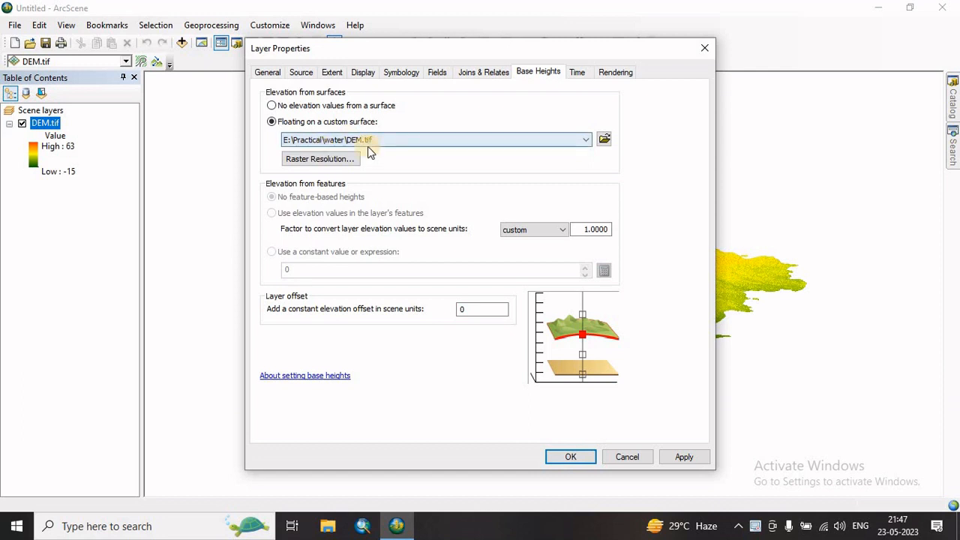
Set the DEM layer's elevation conversion factor to 0.0009, apply it and close the layer properties.
{"action": "left_click", "coordinate": [585, 231]}
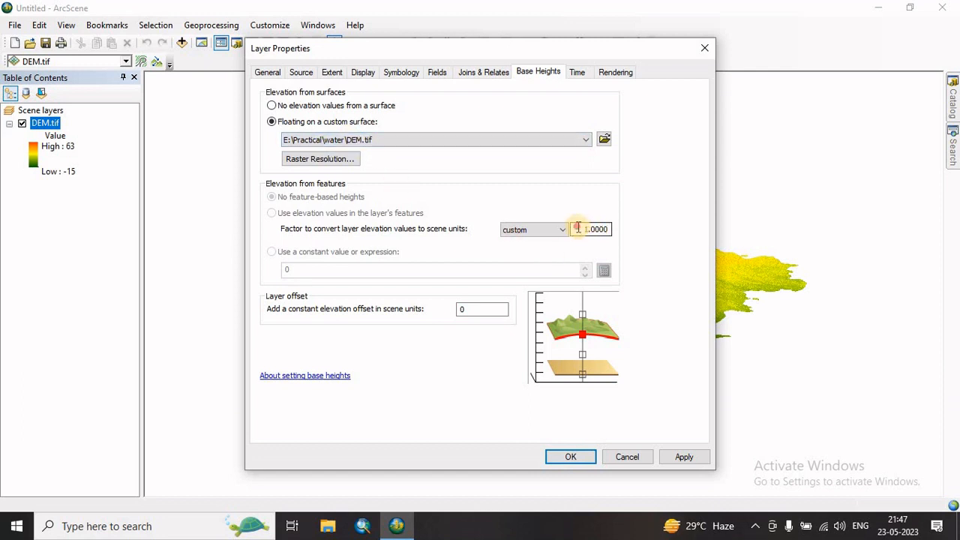
{"action": "left_click_drag", "start_coordinate": [574, 229], "coordinate": [621, 230]}
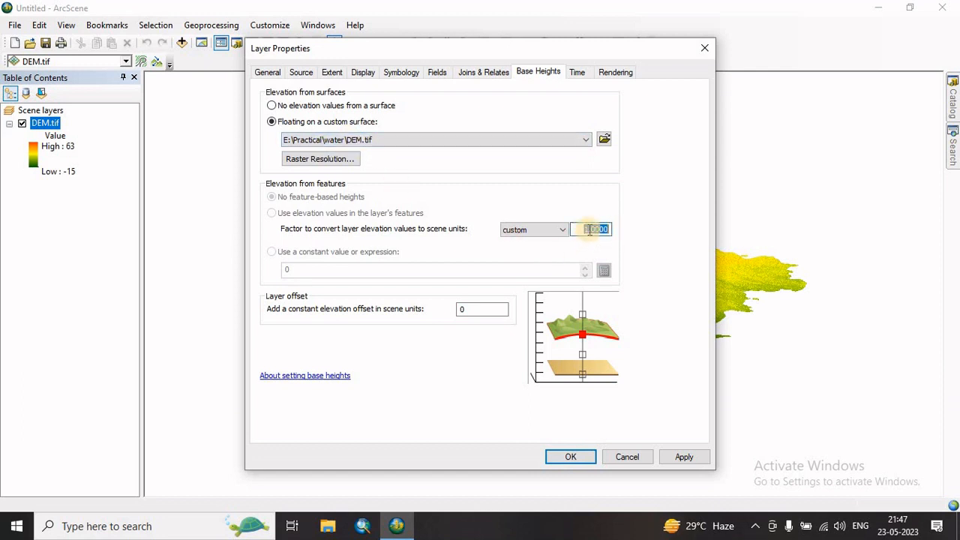
{"action": "left_click_drag", "start_coordinate": [540, 48], "coordinate": [362, 52]}
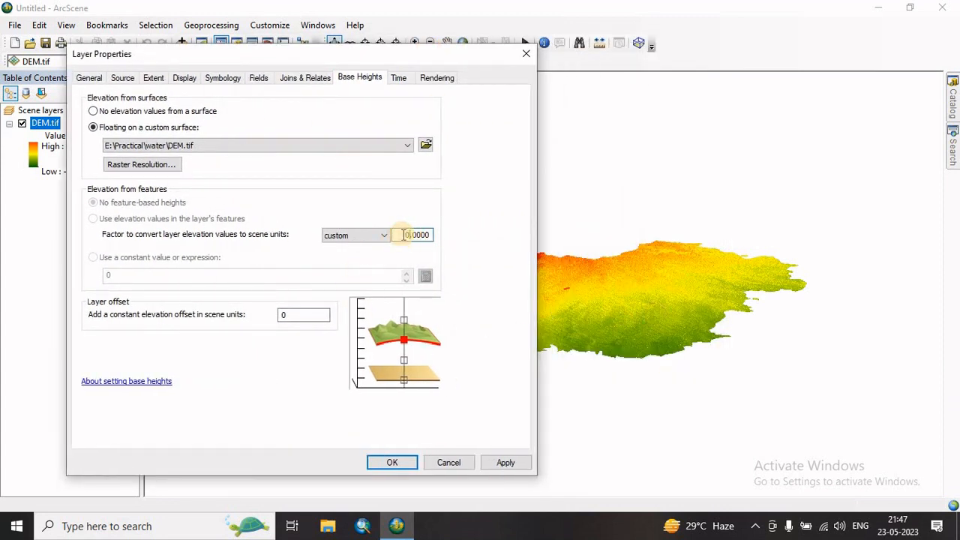
{"action": "left_click", "coordinate": [431, 235]}
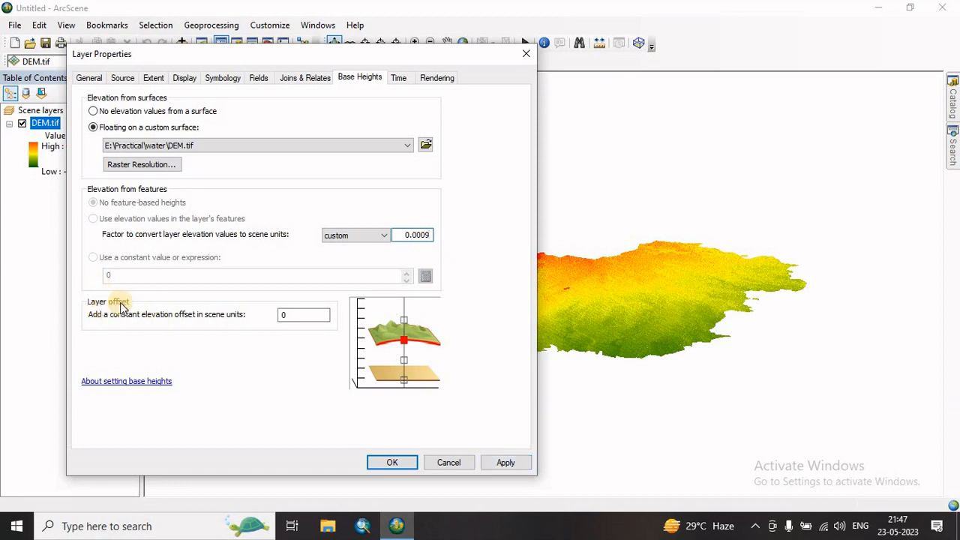
{"action": "left_click", "coordinate": [507, 463]}
{"action": "left_click", "coordinate": [392, 462]}
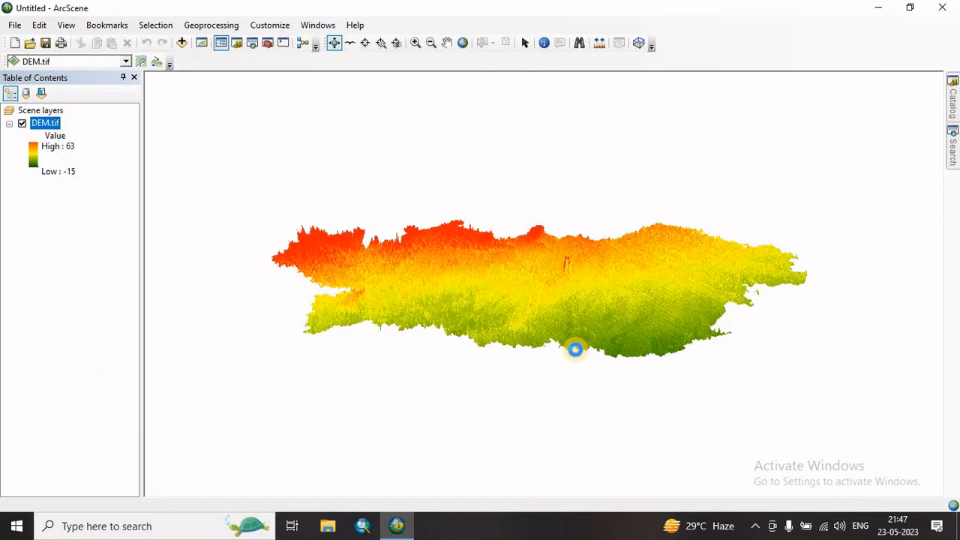
Add the post_monsoon raster from the IDW folder to the scene.
{"action": "left_click_drag", "start_coordinate": [574, 347], "coordinate": [517, 304]}
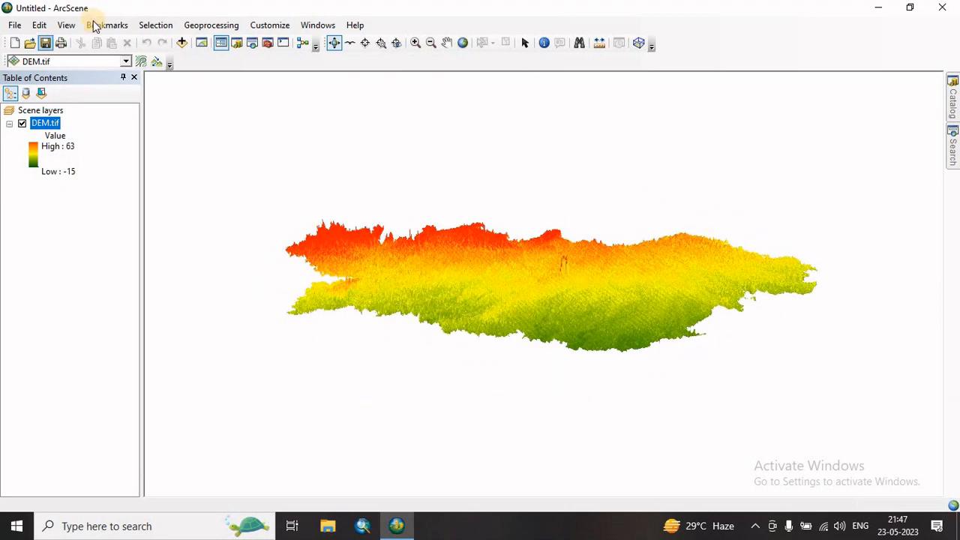
{"action": "left_click", "coordinate": [182, 43]}
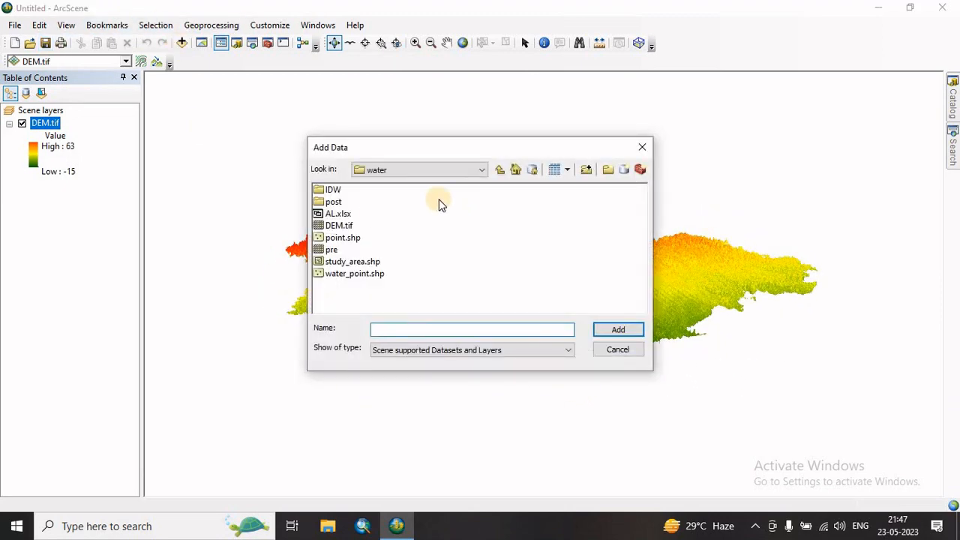
{"action": "double_click", "coordinate": [331, 192]}
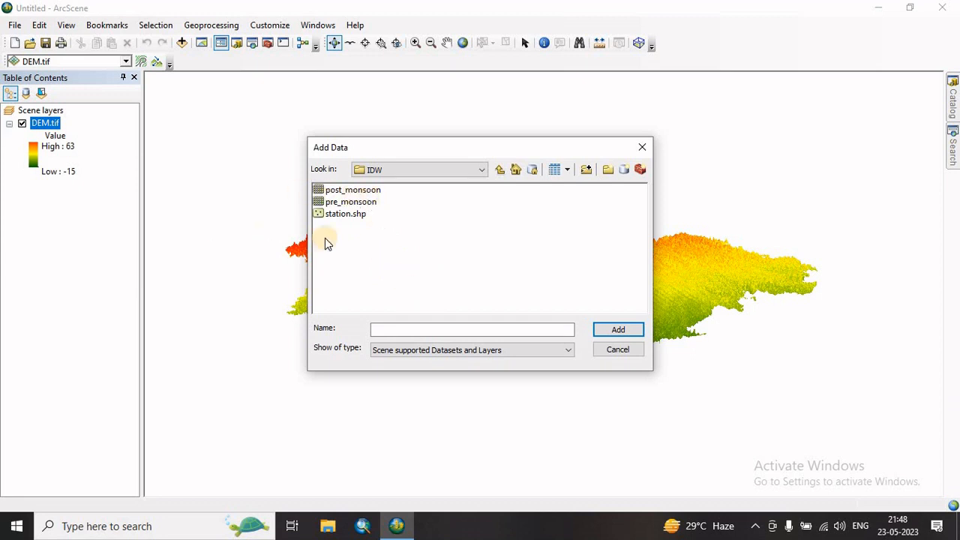
{"action": "left_click", "coordinate": [354, 192]}
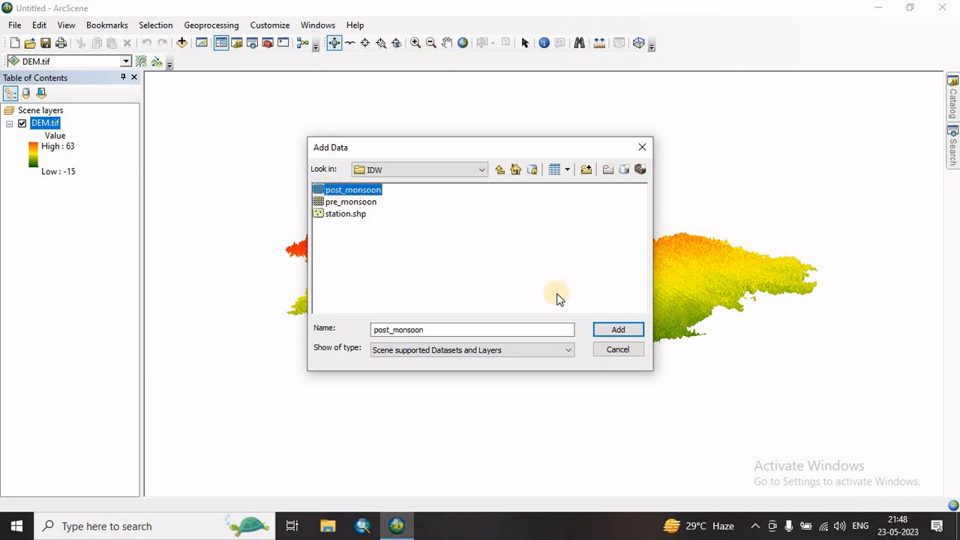
{"action": "left_click", "coordinate": [608, 331]}
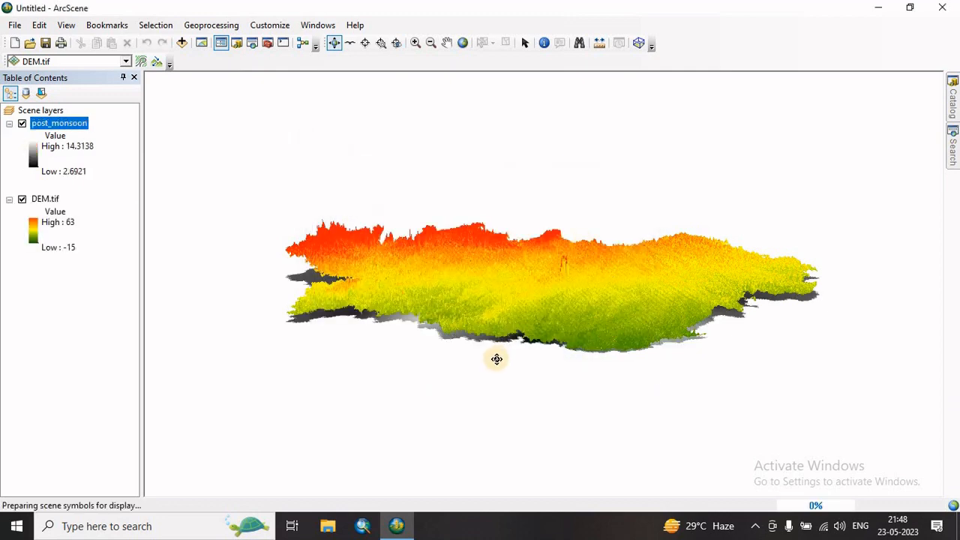
Give the post_monsoon layer an orange-red-magenta-blue stretched color ramp with hillshade effect, and apply it.
{"action": "left_click_drag", "start_coordinate": [497, 360], "coordinate": [554, 375]}
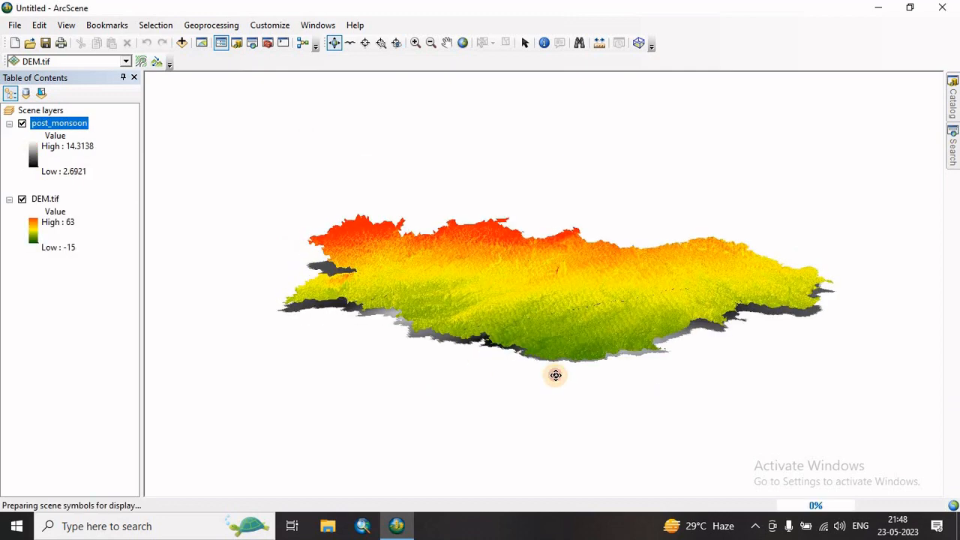
{"action": "right_click", "coordinate": [74, 125]}
{"action": "left_click", "coordinate": [120, 283]}
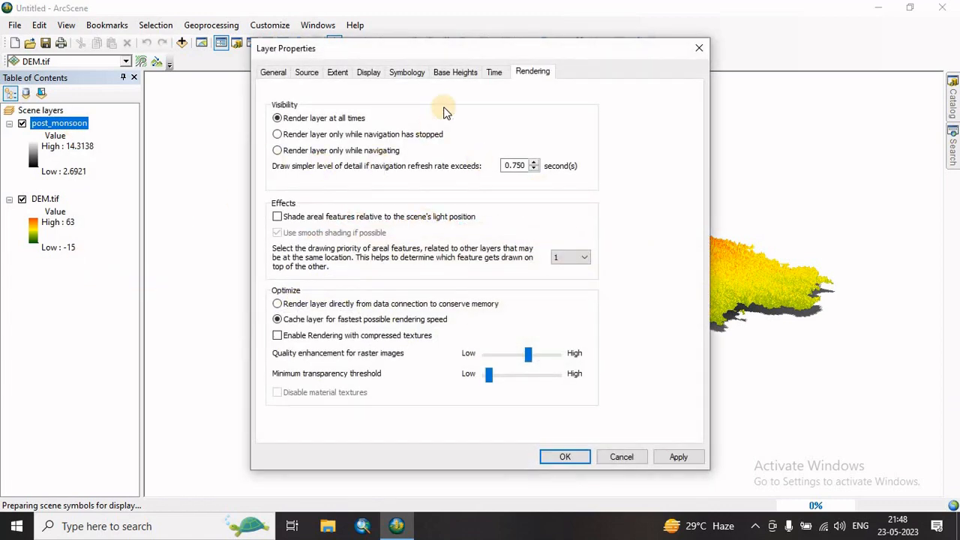
{"action": "left_click", "coordinate": [395, 71]}
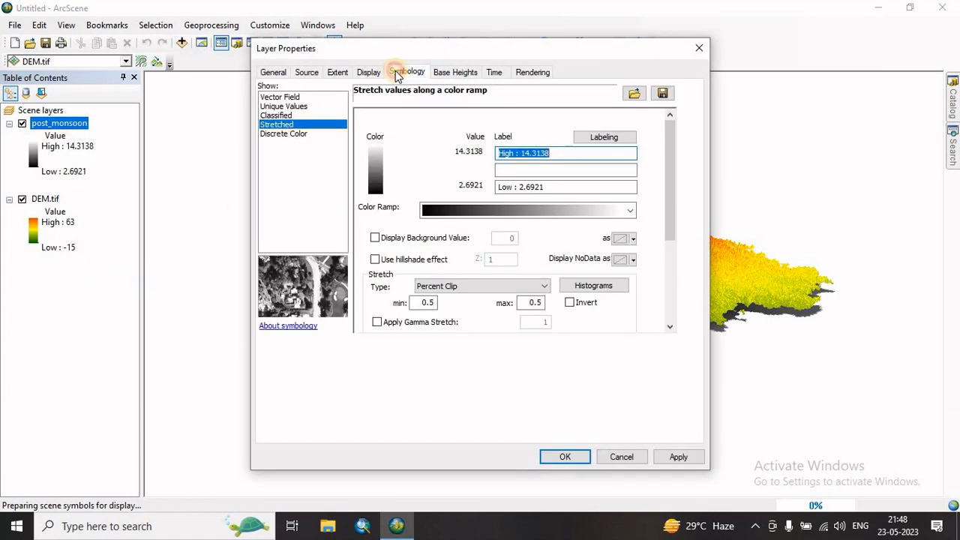
{"action": "left_click", "coordinate": [538, 209]}
{"action": "left_click", "coordinate": [519, 154]}
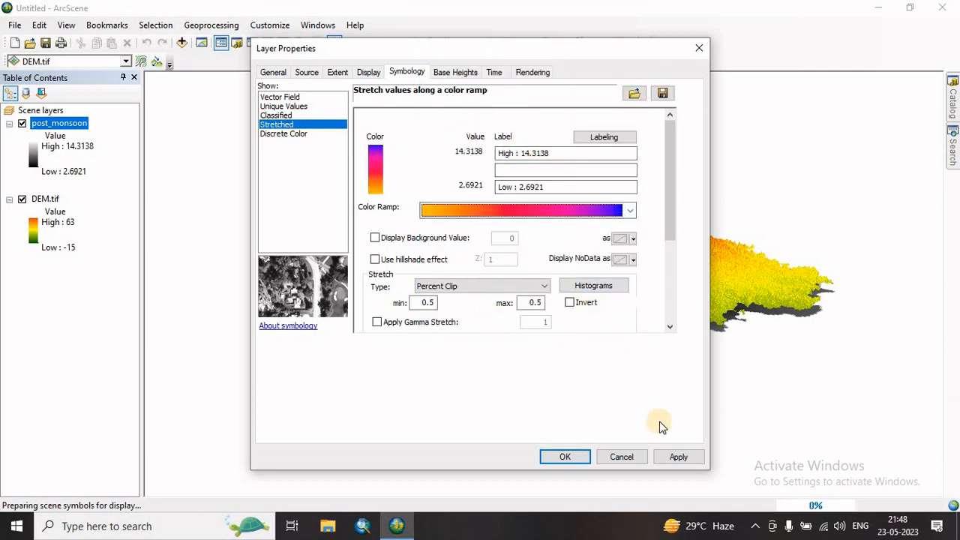
{"action": "left_click", "coordinate": [374, 258]}
{"action": "left_click", "coordinate": [679, 457]}
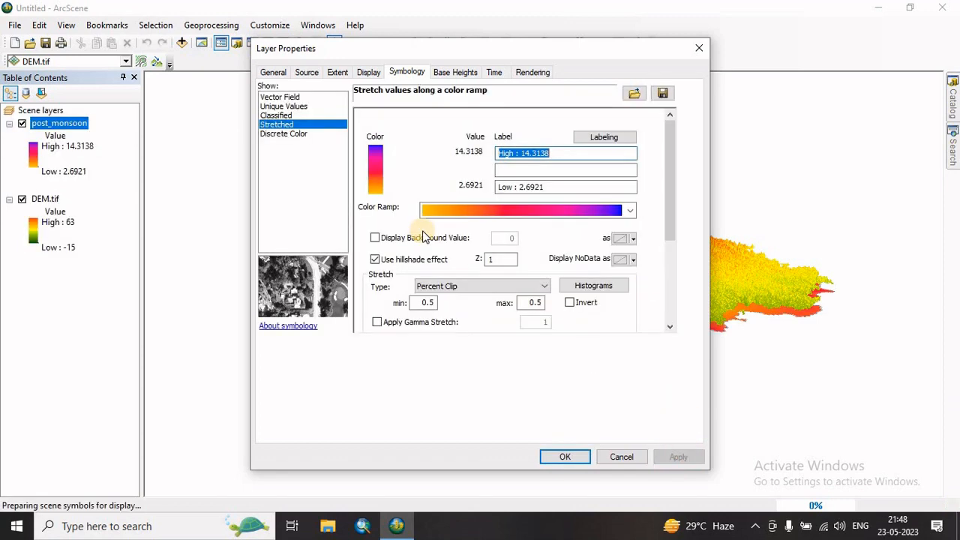
Set the post_monsoon layer's base heights to float on the custom surface E:\Practical\water\DEM.tif.
{"action": "left_click", "coordinate": [457, 73]}
{"action": "left_click", "coordinate": [277, 122]}
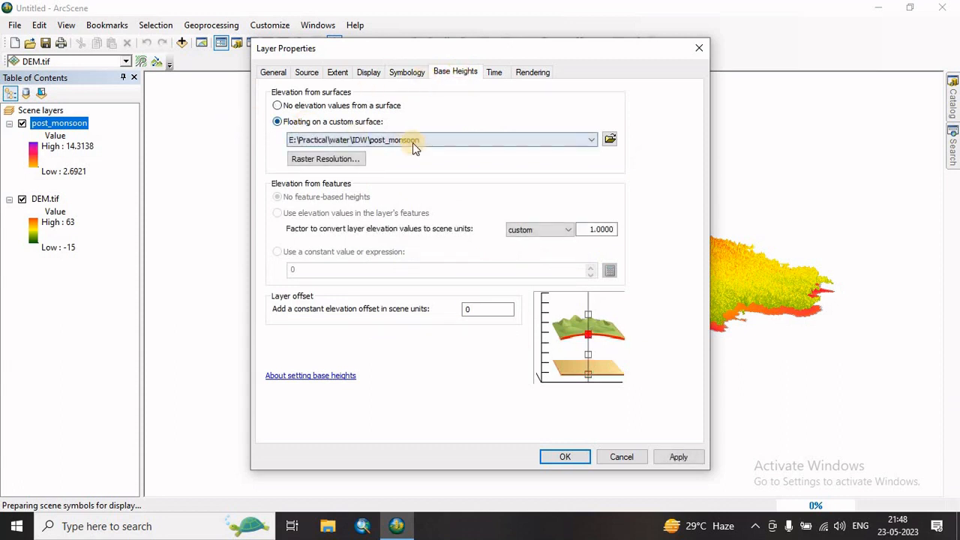
{"action": "left_click", "coordinate": [443, 142]}
{"action": "left_click", "coordinate": [372, 152]}
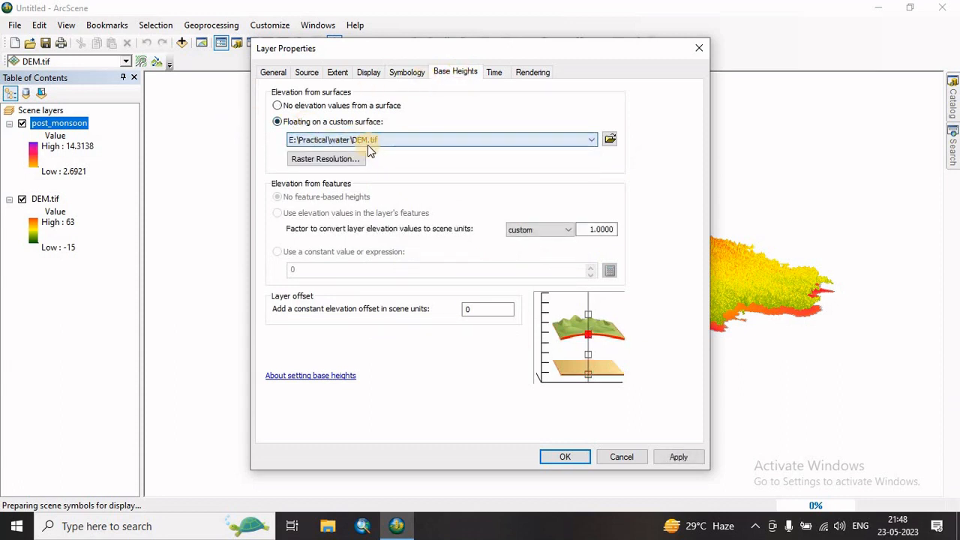
Set the post_monsoon layer's elevation conversion factor to 0.0007 and apply it.
{"action": "left_click", "coordinate": [599, 229]}
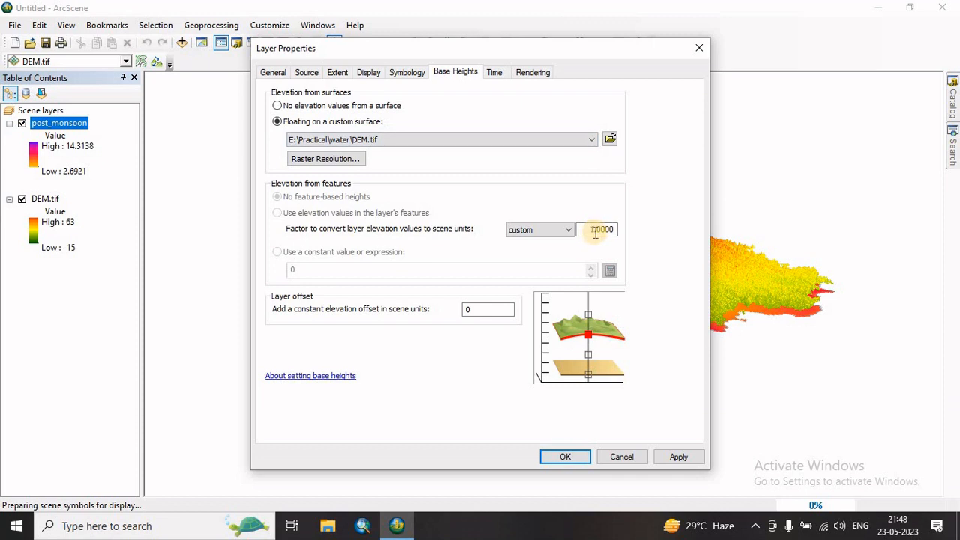
{"action": "left_click_drag", "start_coordinate": [594, 230], "coordinate": [579, 228]}
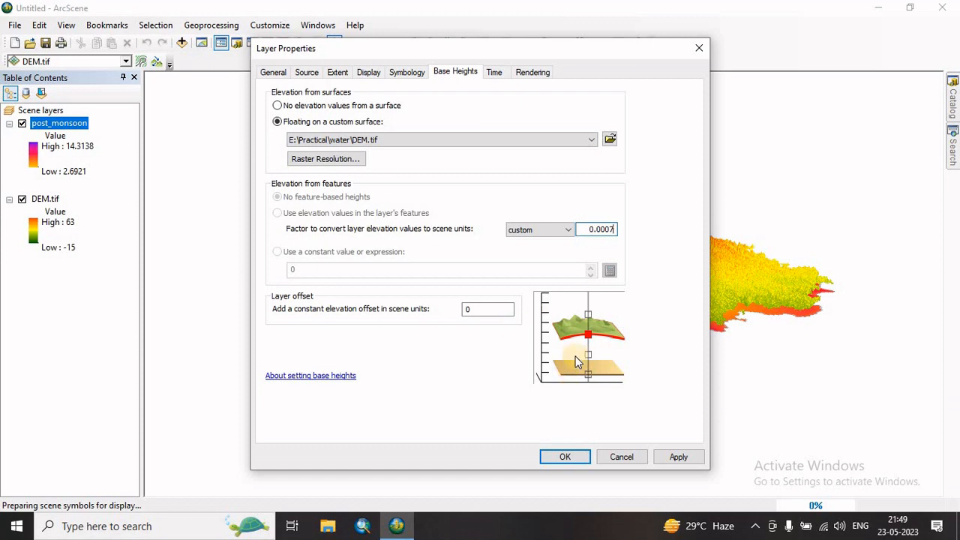
{"action": "left_click", "coordinate": [678, 459]}
{"action": "left_click", "coordinate": [678, 460]}
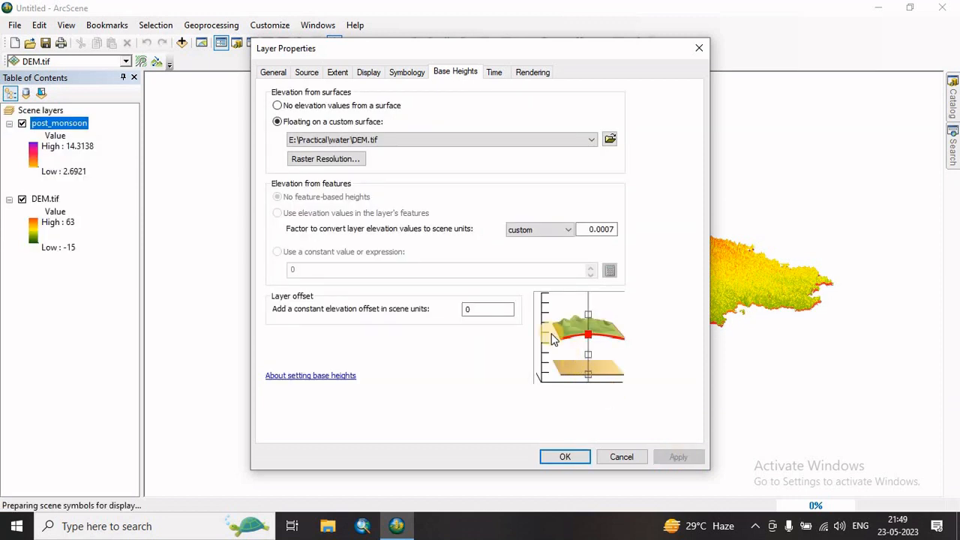
Set the post_monsoon layer's constant elevation offset to -0.03 scene units and apply it.
{"action": "left_click", "coordinate": [493, 309]}
{"action": "left_click_drag", "start_coordinate": [491, 309], "coordinate": [443, 314]}
{"action": "type", "text": "-0.03"}
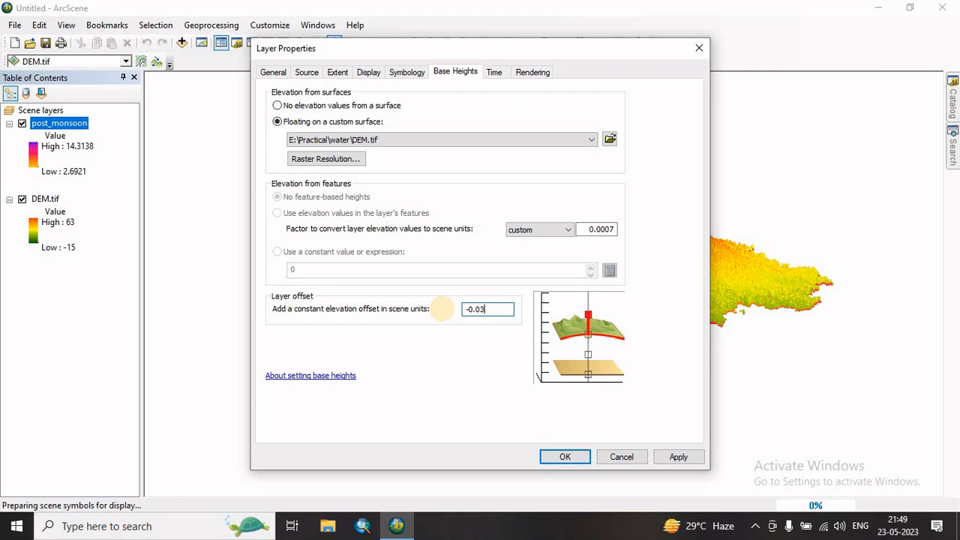
{"action": "left_click", "coordinate": [675, 456]}
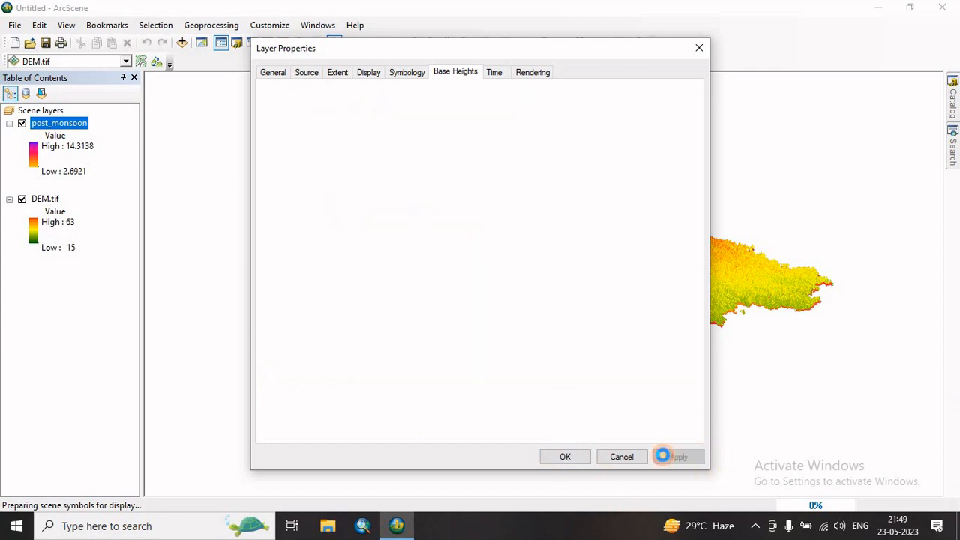
Close the layer properties and examine the vertical gap between the DEM and post_monsoon surfaces from several viewing angles.
{"action": "left_click", "coordinate": [565, 457]}
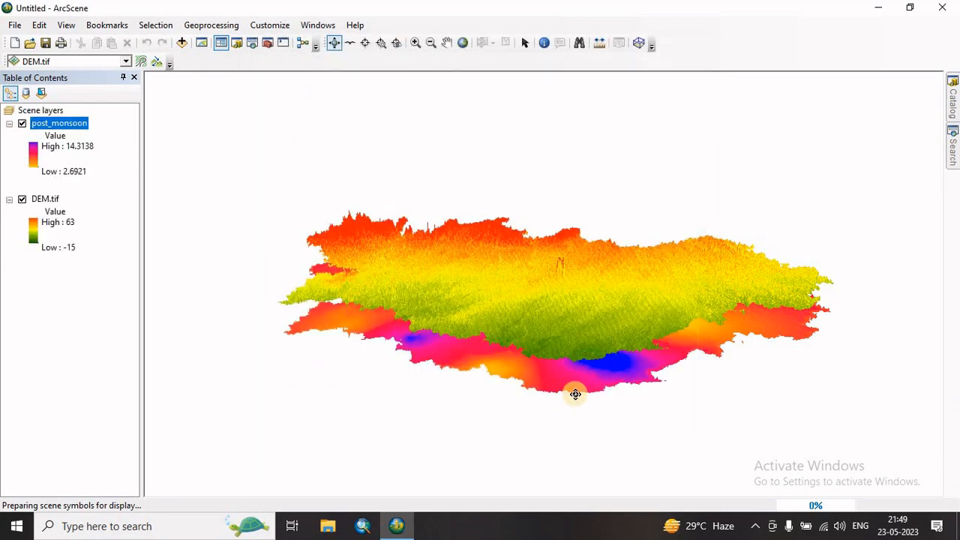
{"action": "left_click_drag", "start_coordinate": [576, 394], "coordinate": [567, 355]}
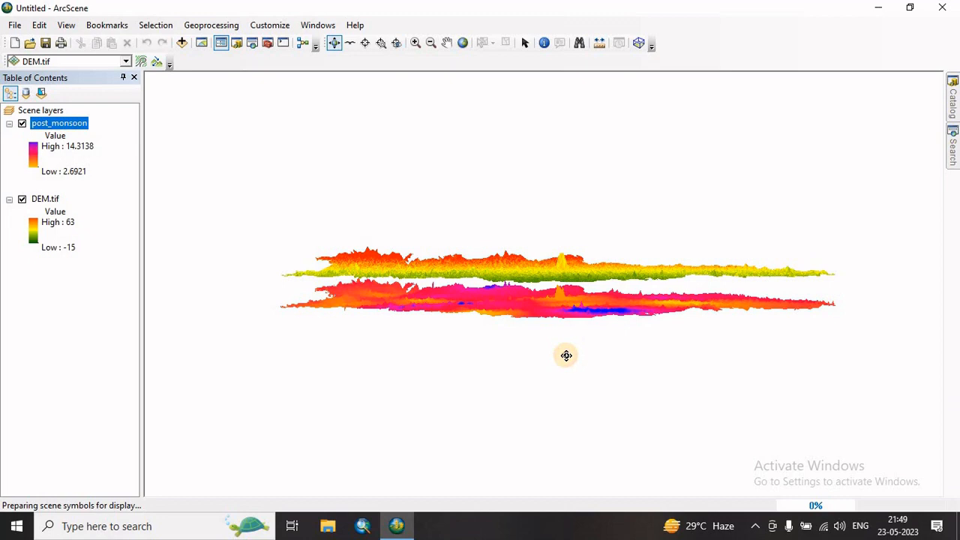
{"action": "left_click_drag", "start_coordinate": [566, 355], "coordinate": [584, 276]}
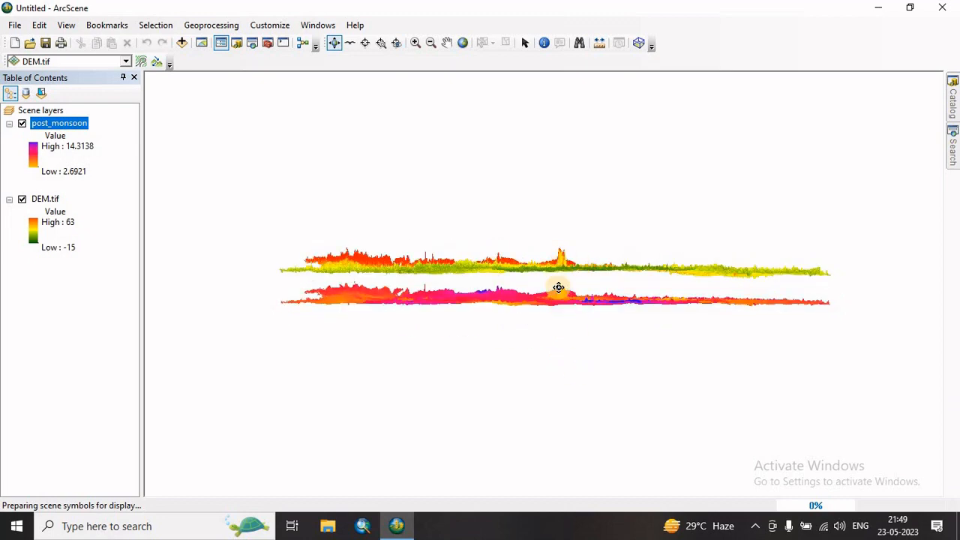
{"action": "left_click_drag", "start_coordinate": [551, 303], "coordinate": [548, 317]}
Change the post_monsoon layer's constant elevation offset to -0.015 scene units and apply it.
{"action": "left_click", "coordinate": [56, 132]}
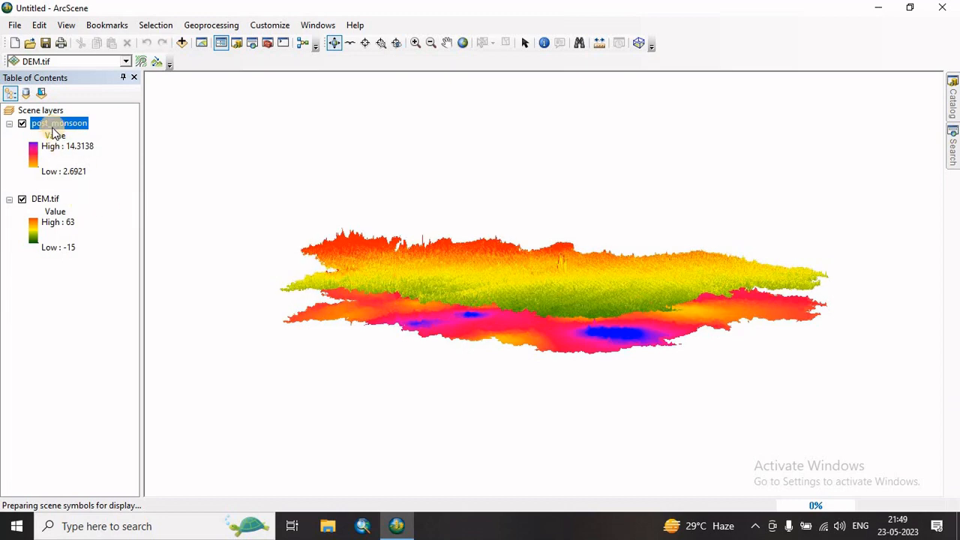
{"action": "right_click", "coordinate": [54, 129]}
{"action": "left_click", "coordinate": [100, 285]}
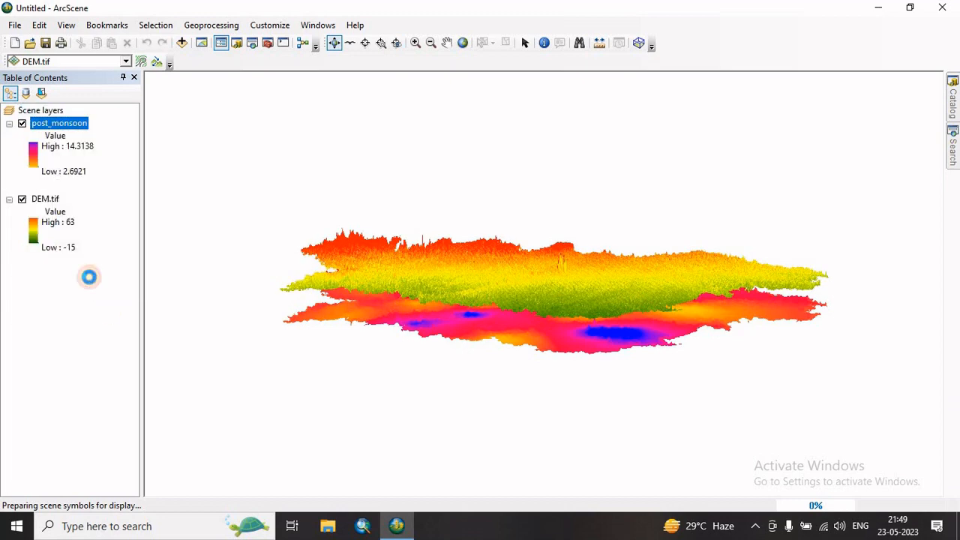
{"action": "double_click", "coordinate": [480, 321]}
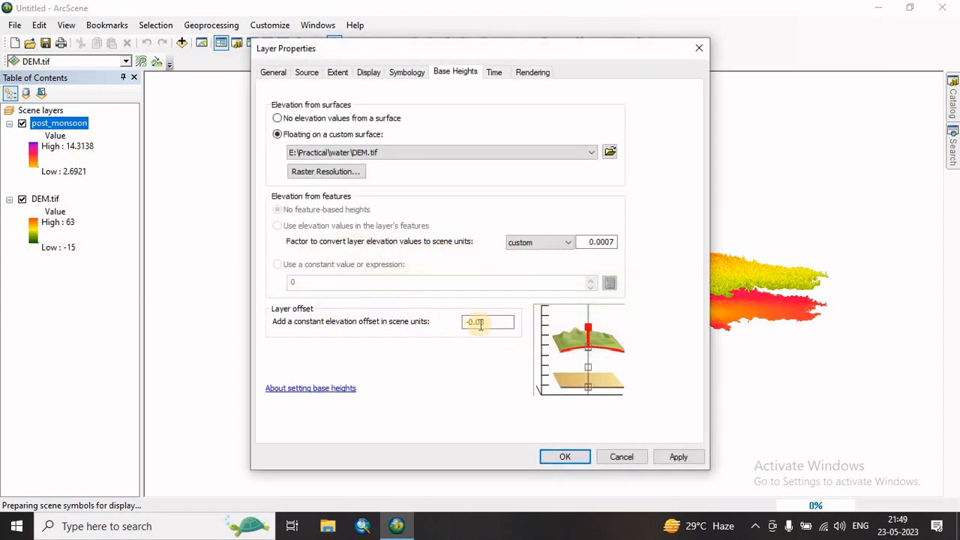
{"action": "type", "text": "-0.0"}
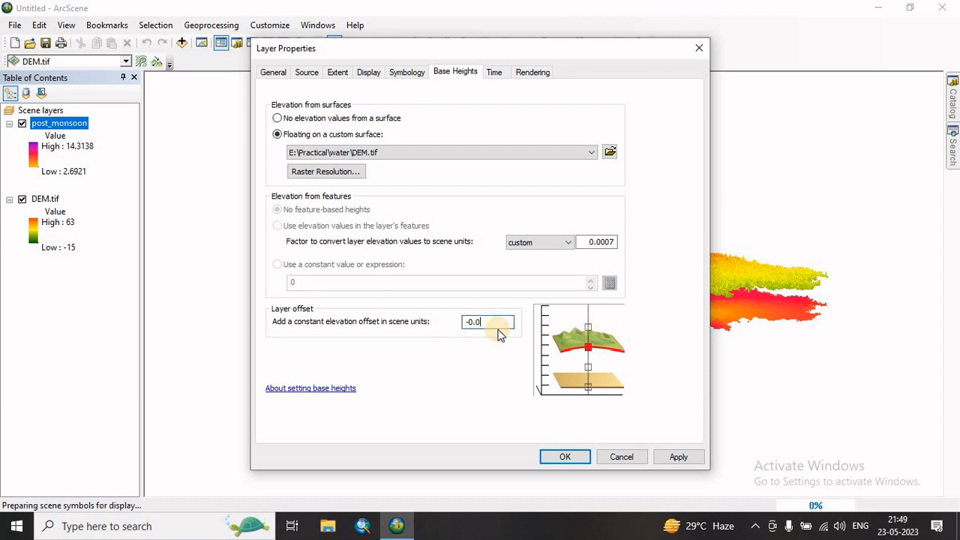
{"action": "type", "text": "315"}
{"action": "left_click", "coordinate": [671, 457]}
{"action": "left_click", "coordinate": [570, 456]}
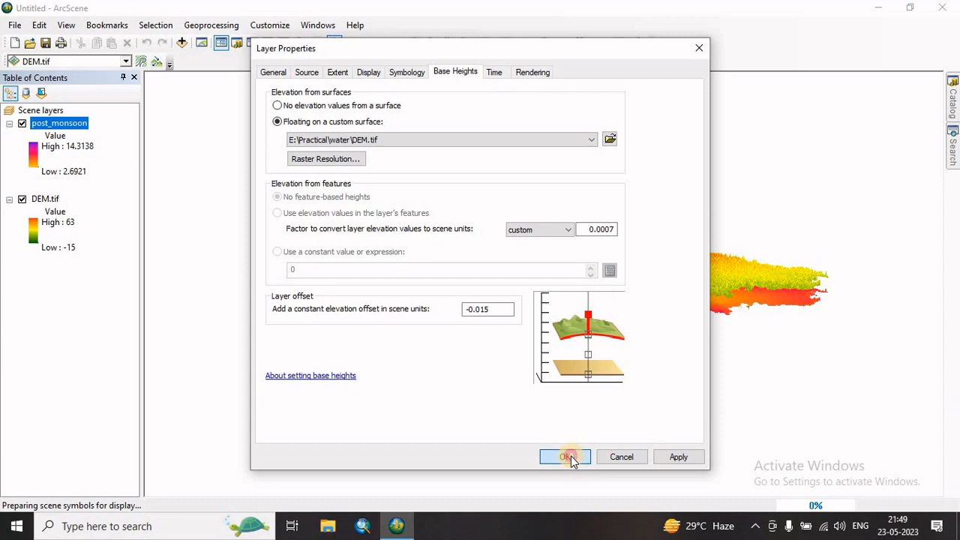
Add the pre_monsoon raster from the IDW folder to the scene.
{"action": "mouse_move", "coordinate": [630, 381]}
{"action": "left_mouse_down"}
{"action": "mouse_move", "coordinate": [619, 358]}
{"action": "mouse_move", "coordinate": [623, 369]}
{"action": "left_mouse_up"}
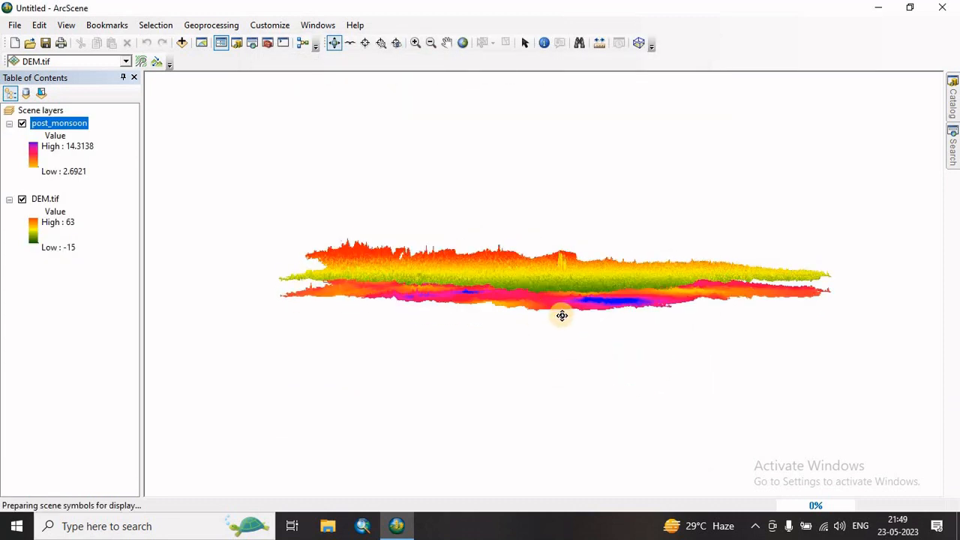
{"action": "left_click_drag", "start_coordinate": [550, 321], "coordinate": [520, 320]}
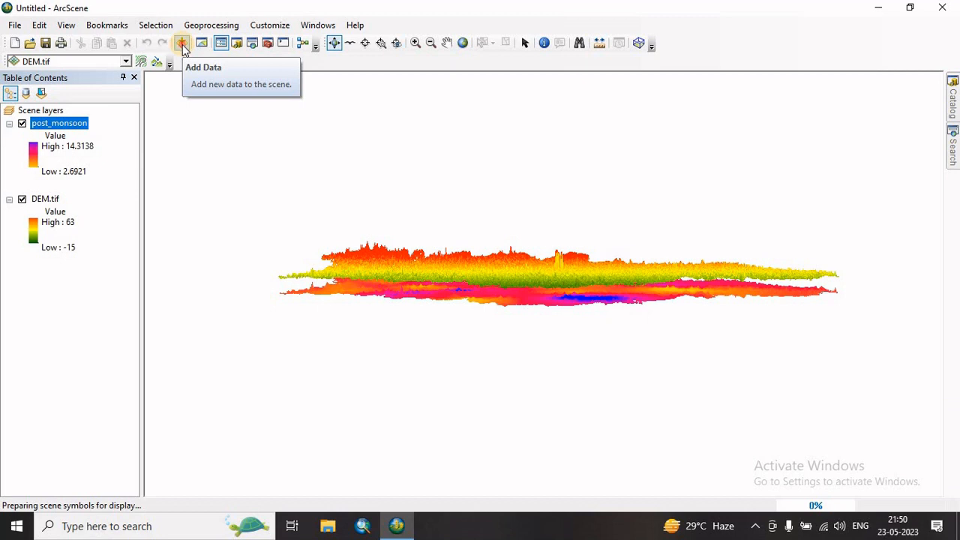
{"action": "left_click", "coordinate": [182, 43]}
{"action": "left_click", "coordinate": [345, 203]}
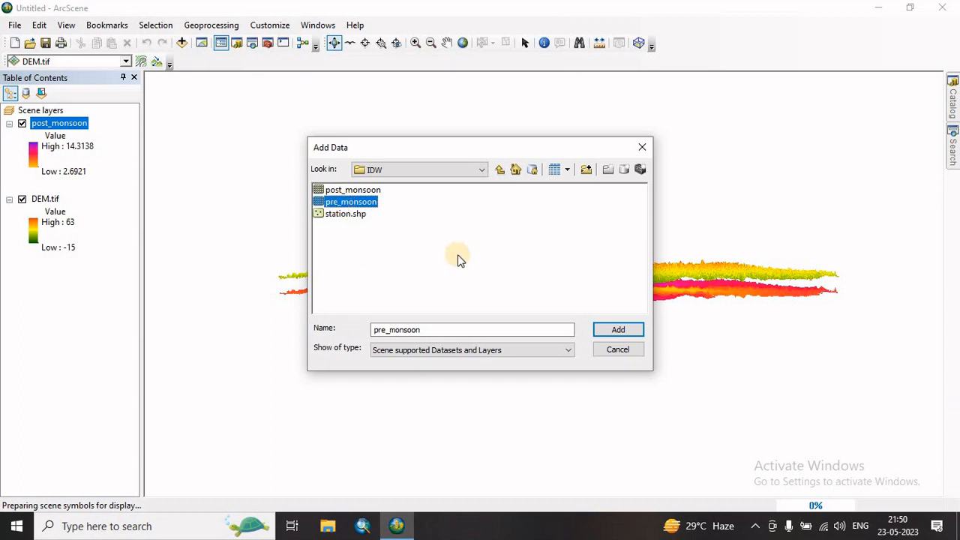
{"action": "left_click", "coordinate": [617, 331]}
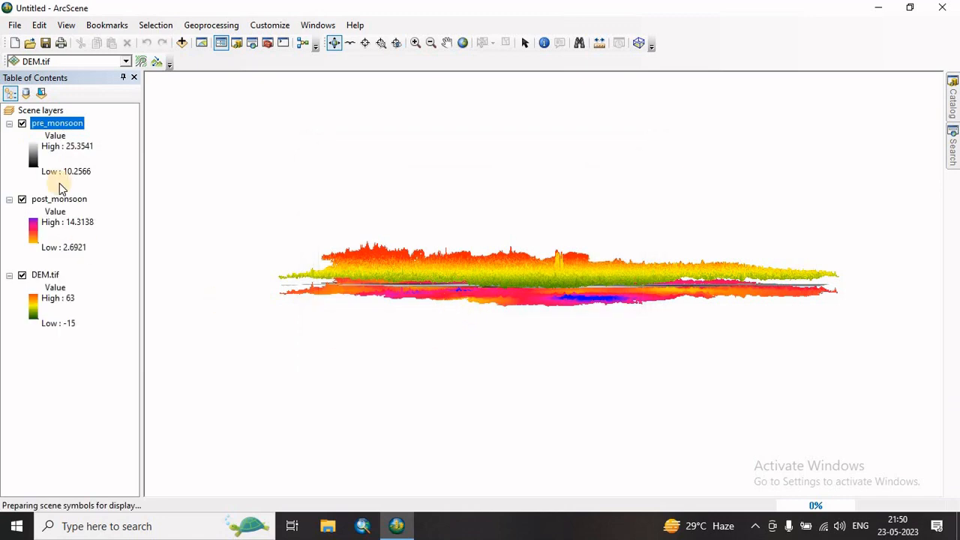
Float the pre_monsoon layer on the custom surface E:\Practical\water\DEM.tif with an elevation conversion factor of 0.0005.
{"action": "mouse_move", "coordinate": [526, 326]}
{"action": "left_mouse_down"}
{"action": "mouse_move", "coordinate": [492, 284]}
{"action": "mouse_move", "coordinate": [537, 285]}
{"action": "mouse_move", "coordinate": [514, 319]}
{"action": "left_mouse_up"}
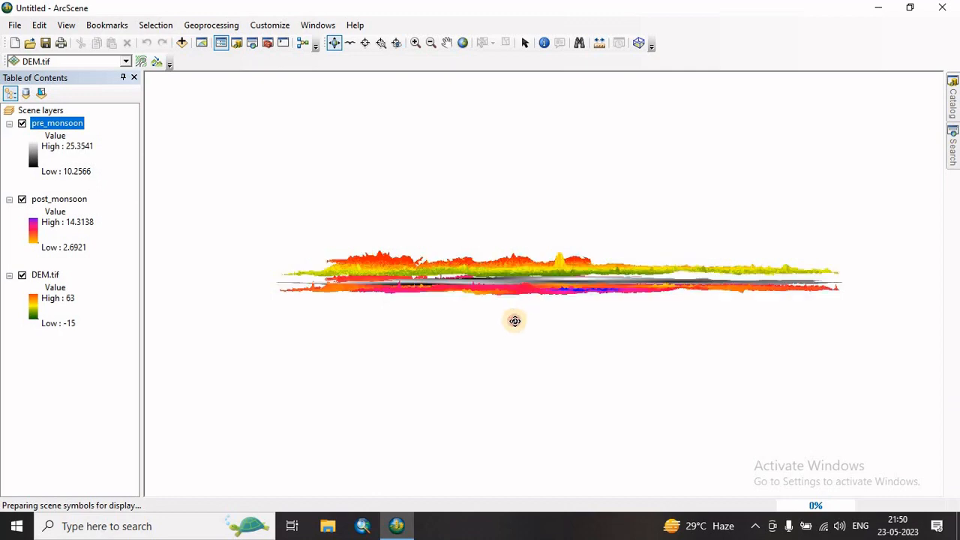
{"action": "right_click", "coordinate": [57, 121]}
{"action": "left_click", "coordinate": [120, 279]}
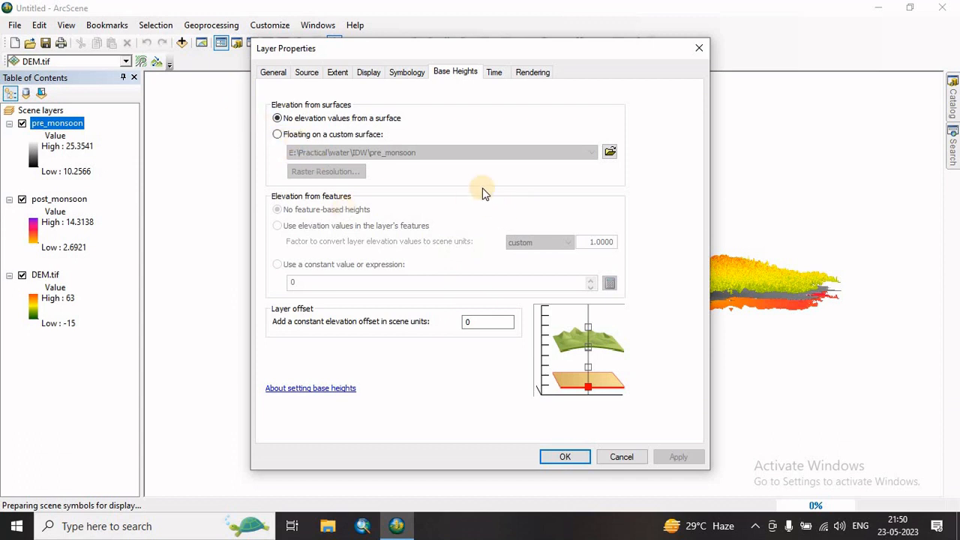
{"action": "left_click", "coordinate": [278, 135]}
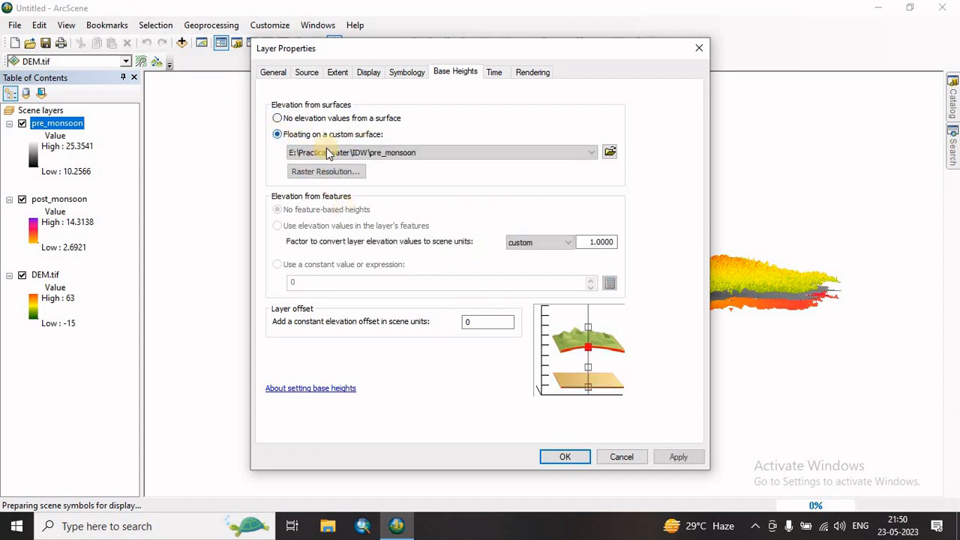
{"action": "left_click", "coordinate": [466, 153]}
{"action": "left_click", "coordinate": [363, 161]}
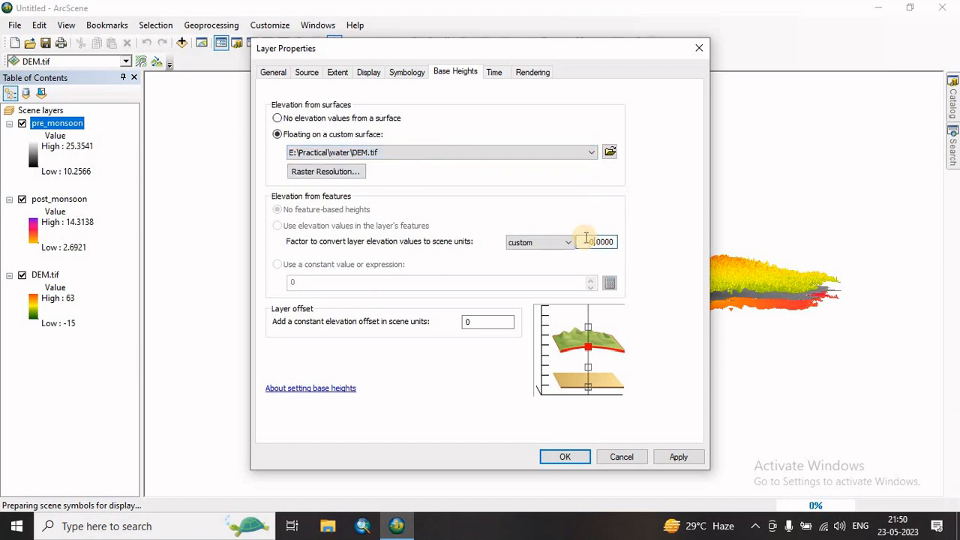
{"action": "left_click", "coordinate": [614, 242]}
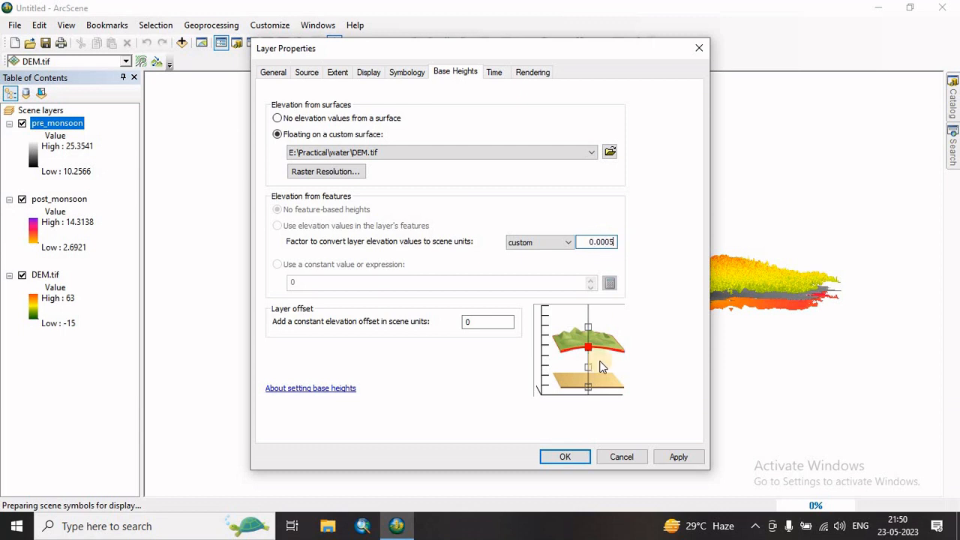
Set the pre_monsoon layer's constant elevation offset to -0.03 scene units and apply the base height settings.
{"action": "left_click", "coordinate": [470, 322]}
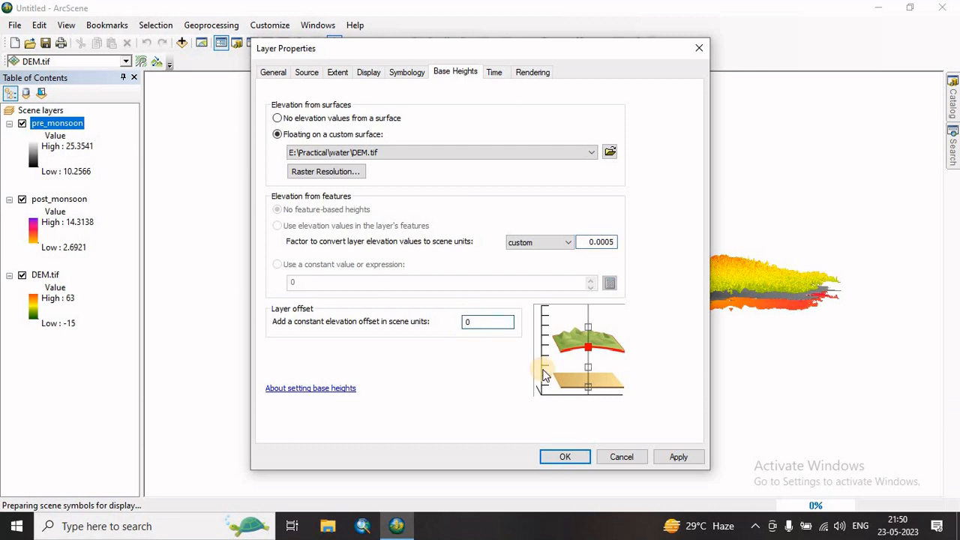
{"action": "type", "text": "-0.03"}
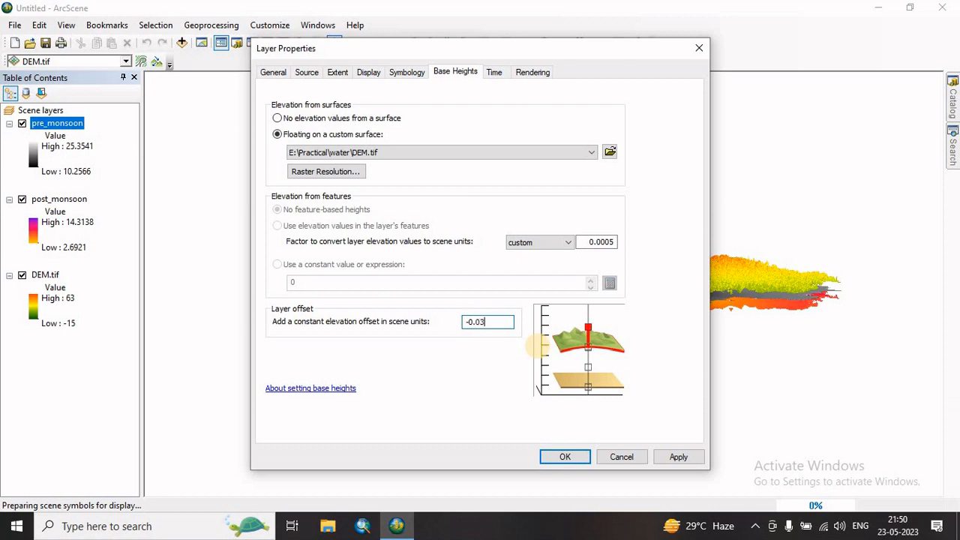
{"action": "left_click", "coordinate": [696, 460]}
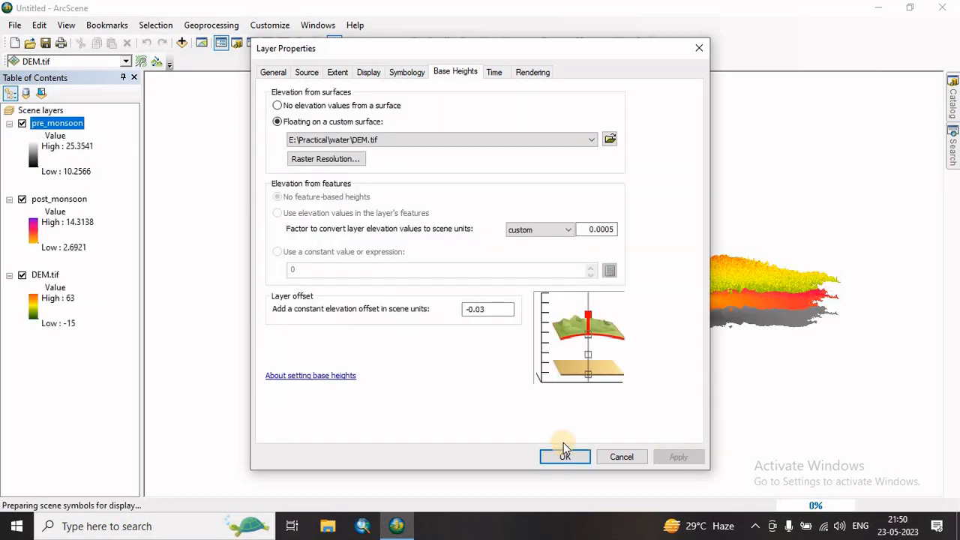
Give the pre_monsoon layer a cyan-blue-magenta stretched color ramp with hillshade effect, and apply it.
{"action": "left_click", "coordinate": [409, 73]}
{"action": "left_click", "coordinate": [566, 212]}
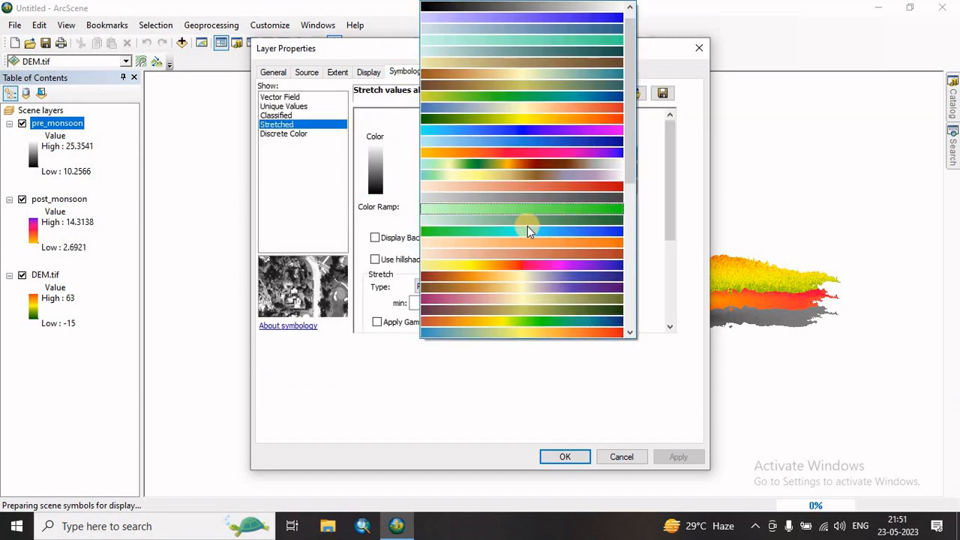
{"action": "left_click", "coordinate": [528, 130]}
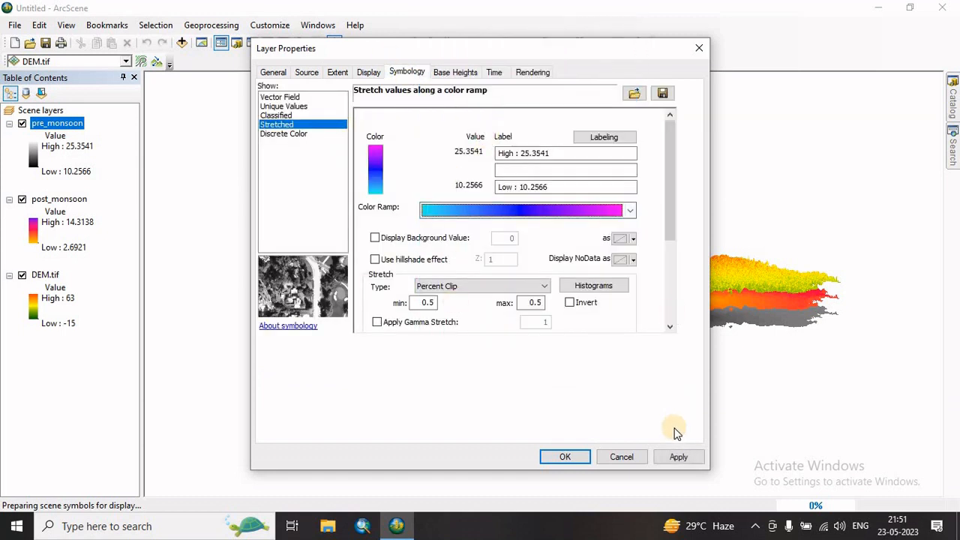
{"action": "left_click", "coordinate": [375, 260]}
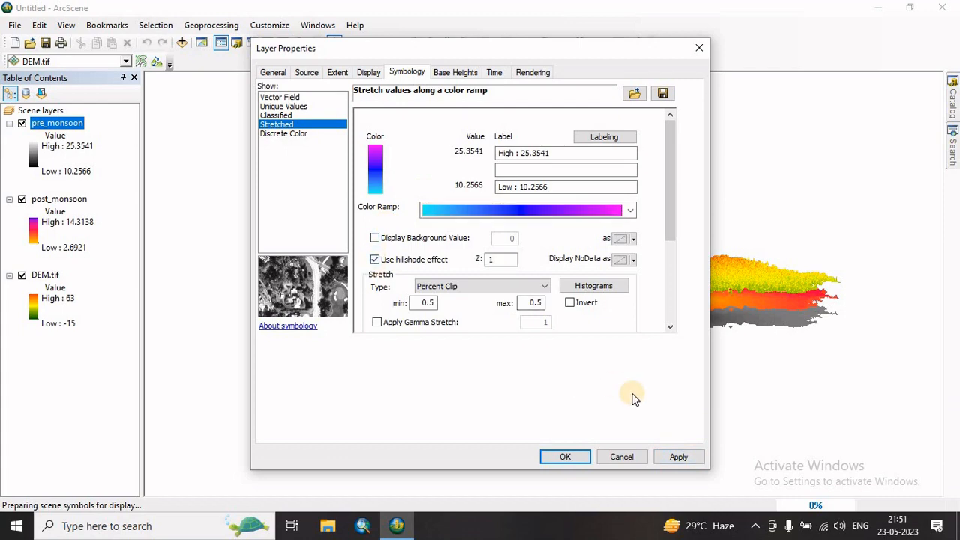
{"action": "left_click", "coordinate": [680, 459]}
{"action": "left_click", "coordinate": [565, 457]}
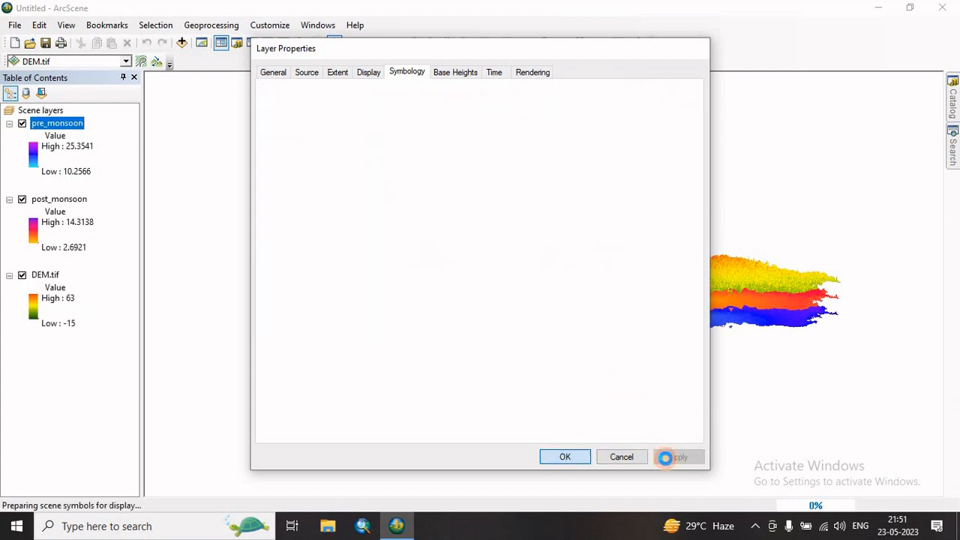
Add the station.shp point shapefile from the IDW folder to the scene.
{"action": "left_click_drag", "start_coordinate": [602, 345], "coordinate": [539, 341]}
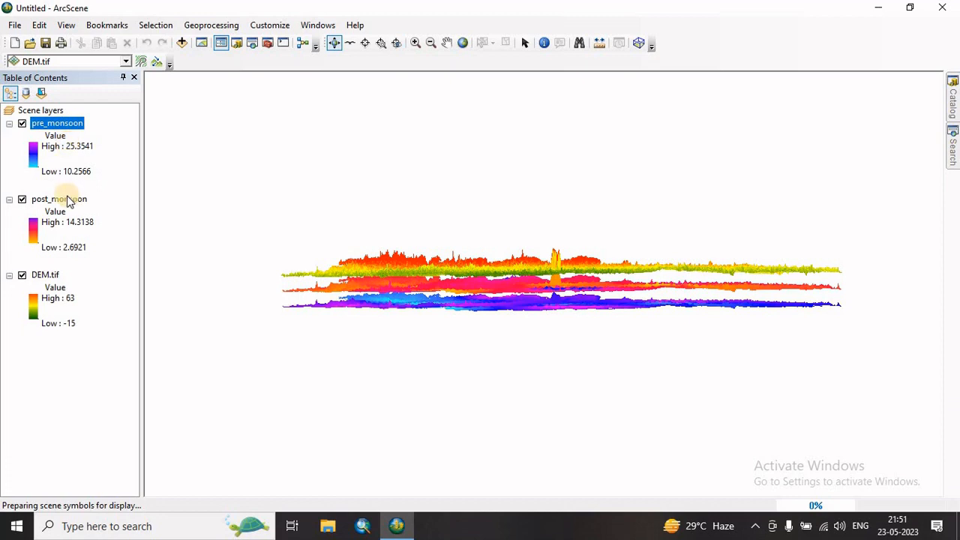
{"action": "left_click_drag", "start_coordinate": [550, 302], "coordinate": [551, 319]}
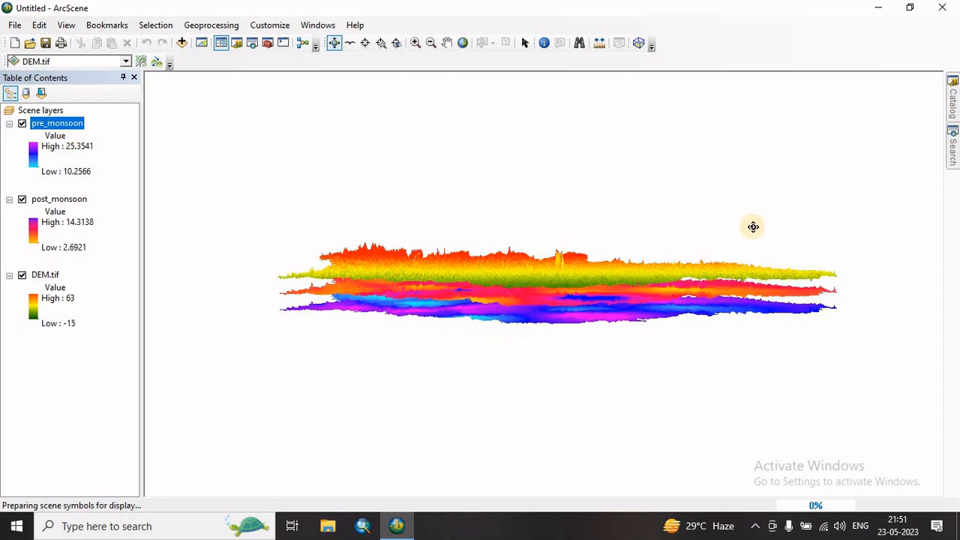
{"action": "left_click", "coordinate": [182, 42]}
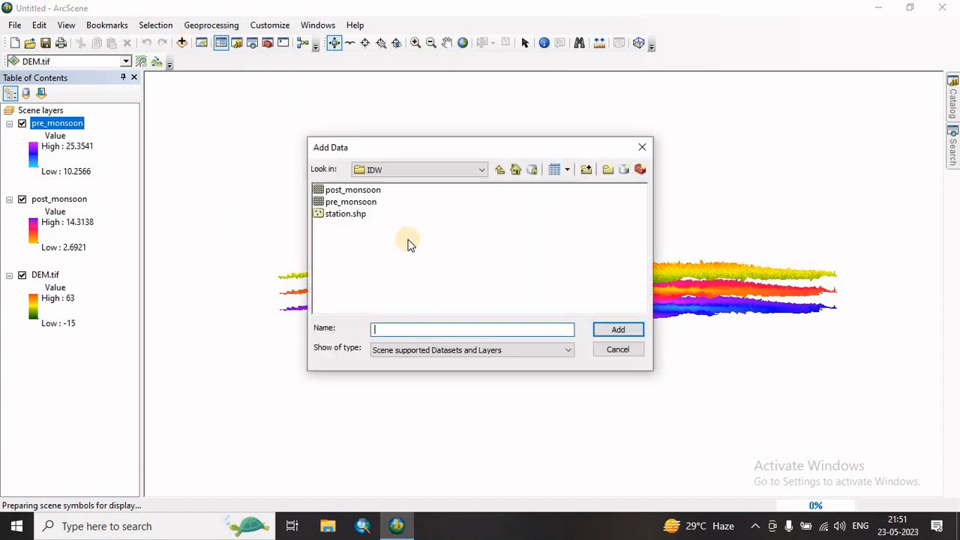
{"action": "left_click", "coordinate": [347, 214]}
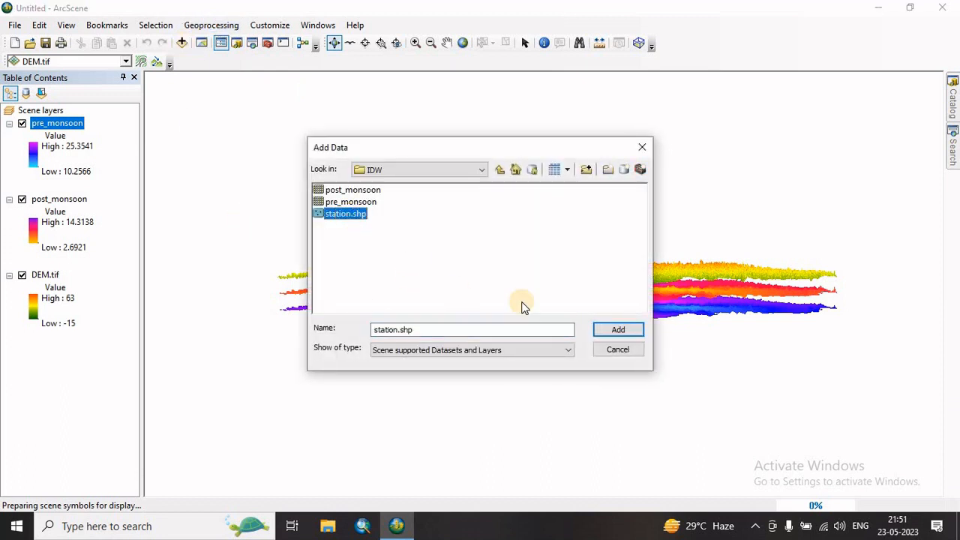
{"action": "left_click", "coordinate": [614, 331]}
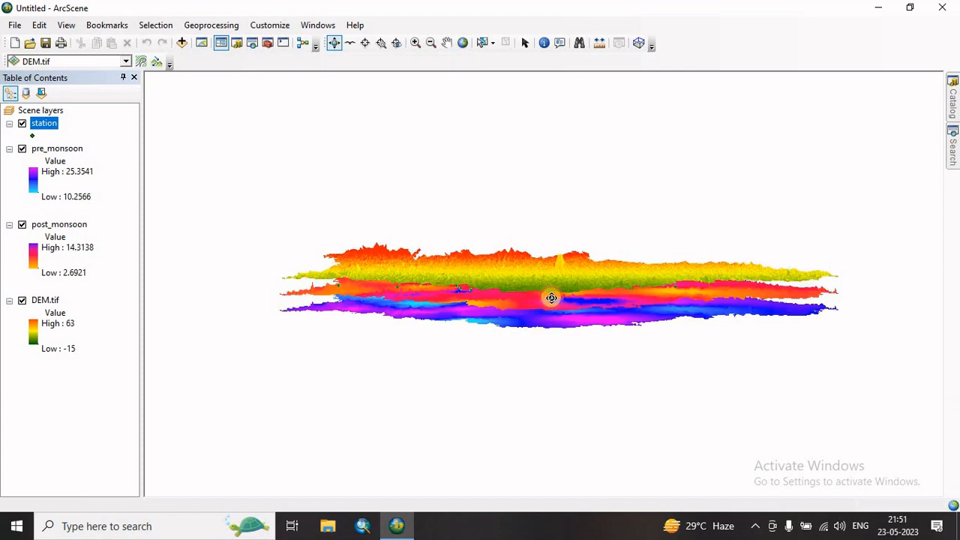
Change the station layer's point symbol to the black Dot 4 style.
{"action": "left_click", "coordinate": [30, 140]}
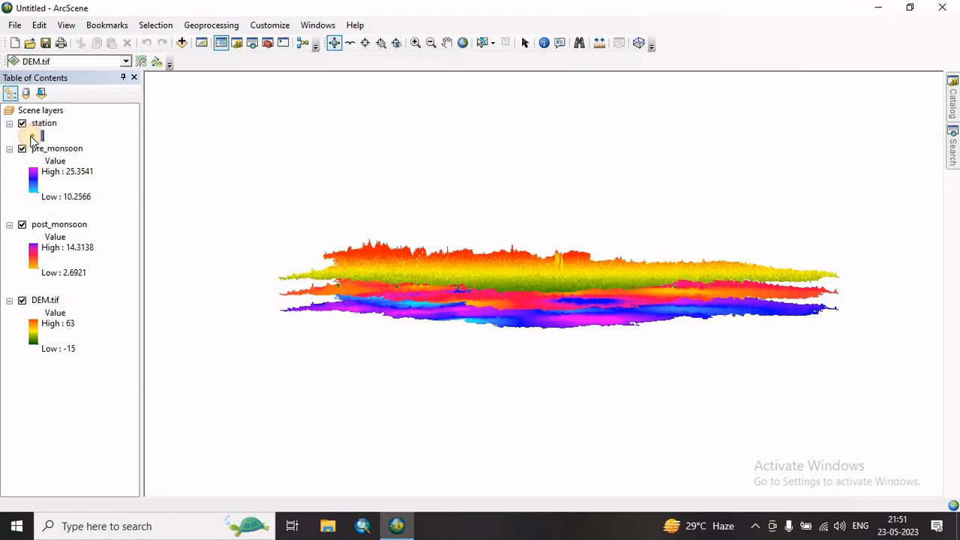
{"action": "left_click", "coordinate": [33, 134]}
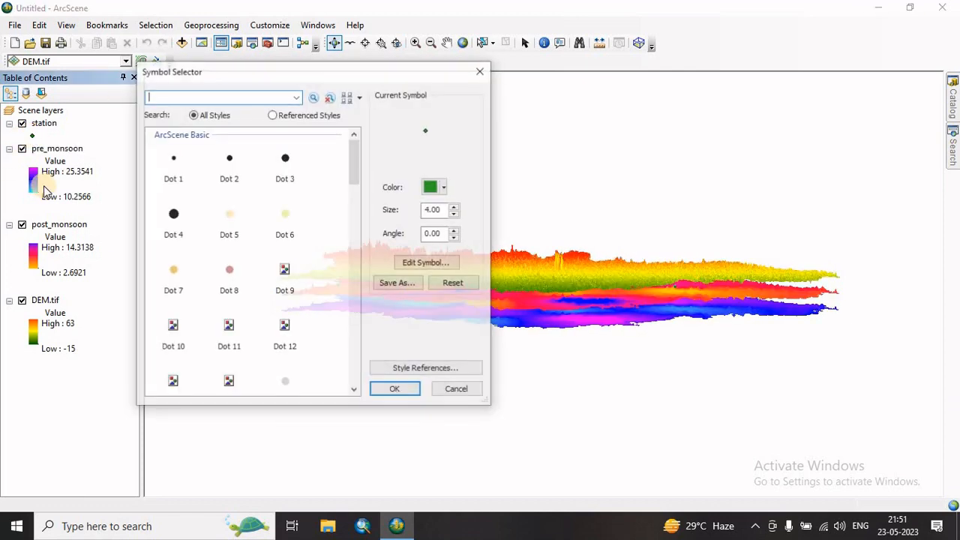
{"action": "left_click", "coordinate": [174, 215]}
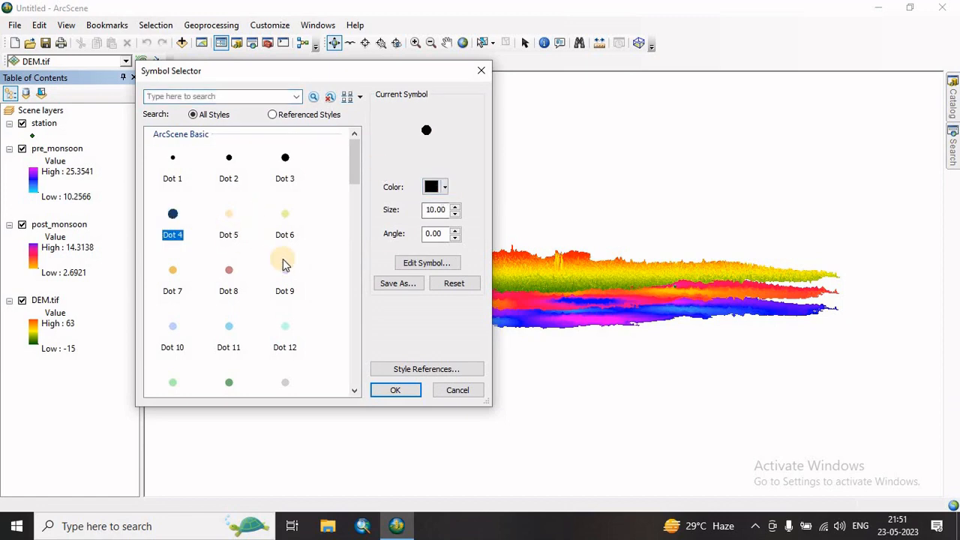
{"action": "left_click", "coordinate": [395, 390]}
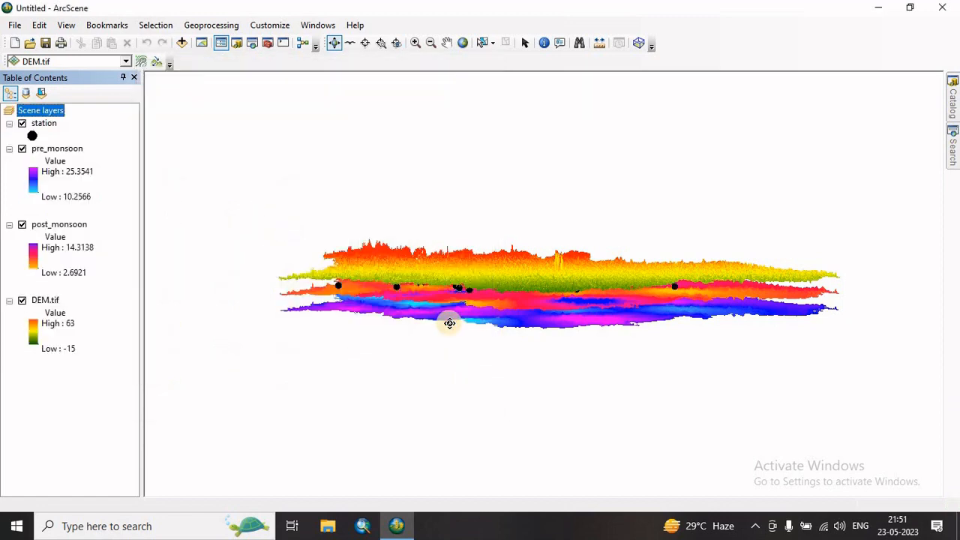
Float the station layer on the DEM.tif surface with an elevation conversion factor of 0.0009 and apply the base heights.
{"action": "left_click_drag", "start_coordinate": [444, 310], "coordinate": [450, 257]}
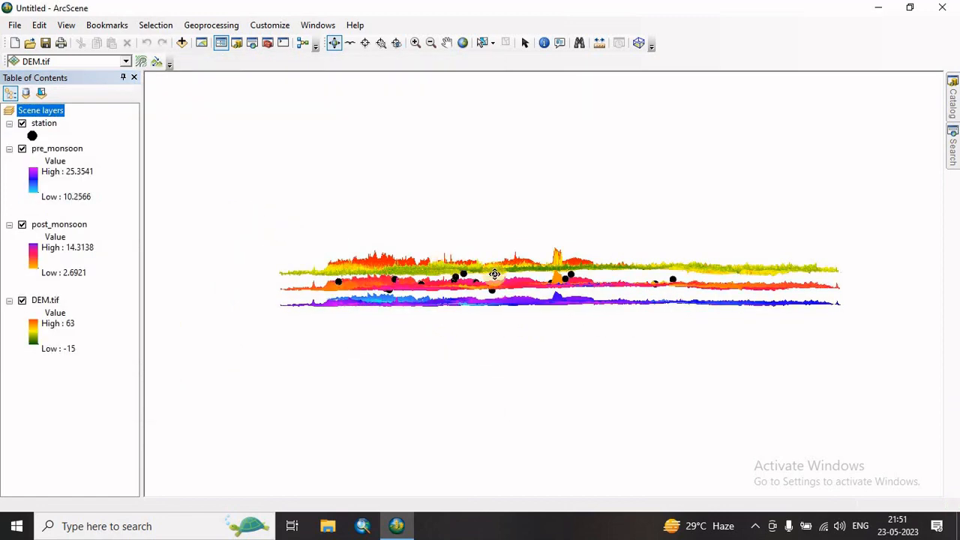
{"action": "right_click", "coordinate": [41, 123]}
{"action": "left_click", "coordinate": [97, 349]}
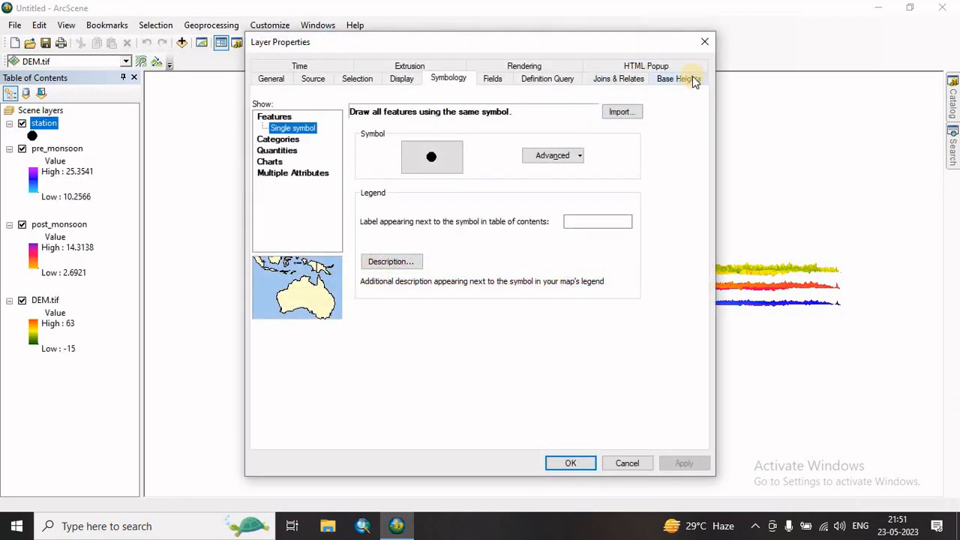
{"action": "left_click", "coordinate": [684, 79]}
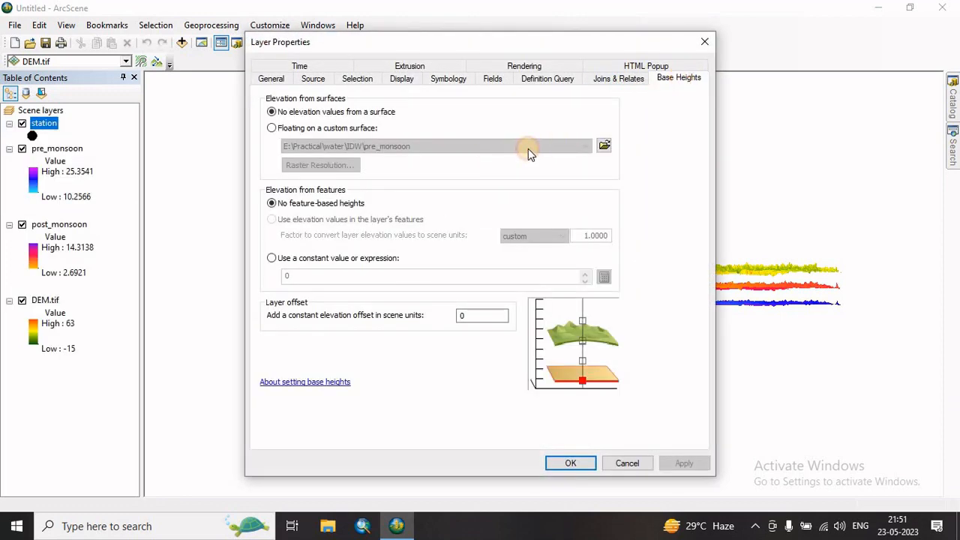
{"action": "left_click", "coordinate": [330, 129]}
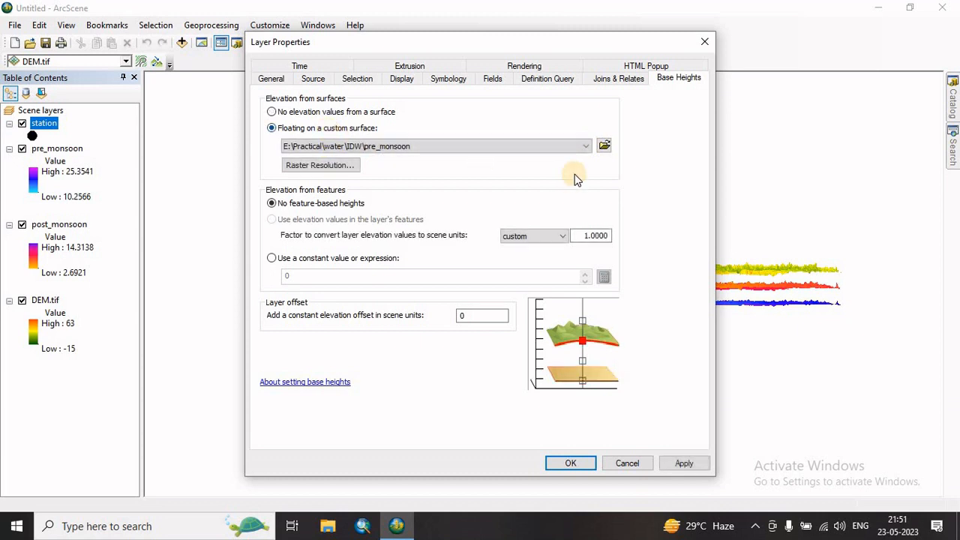
{"action": "left_click", "coordinate": [574, 147]}
{"action": "left_click", "coordinate": [360, 160]}
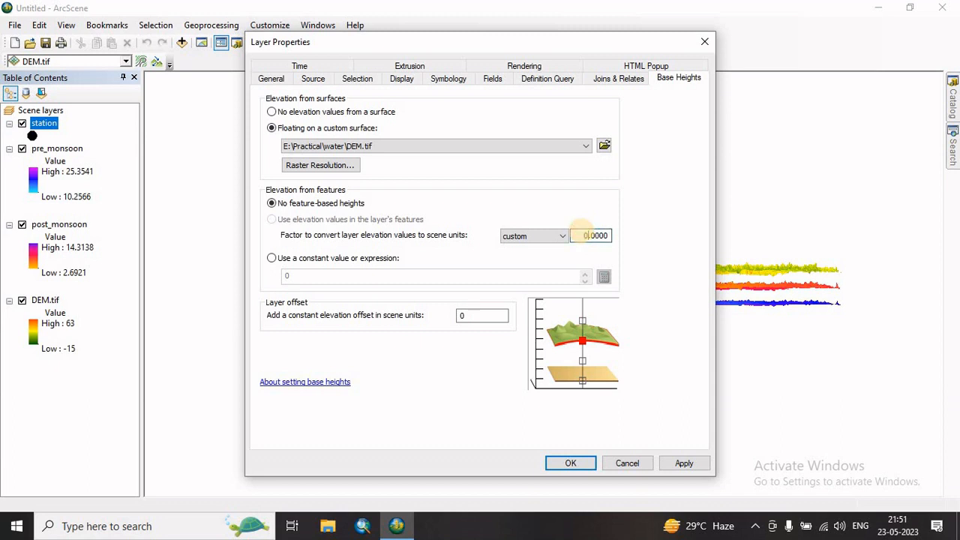
{"action": "left_click", "coordinate": [606, 235]}
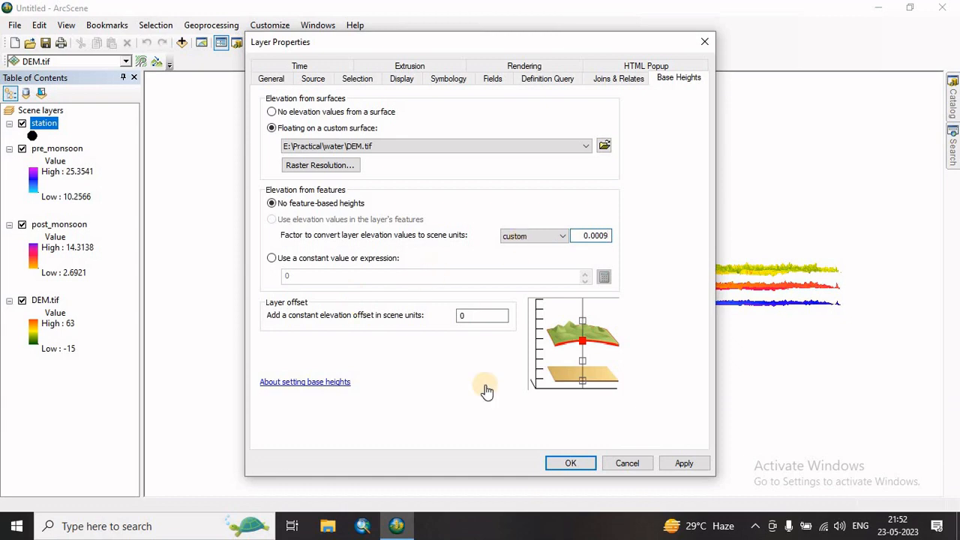
{"action": "left_click", "coordinate": [683, 462]}
{"action": "left_click", "coordinate": [573, 463]}
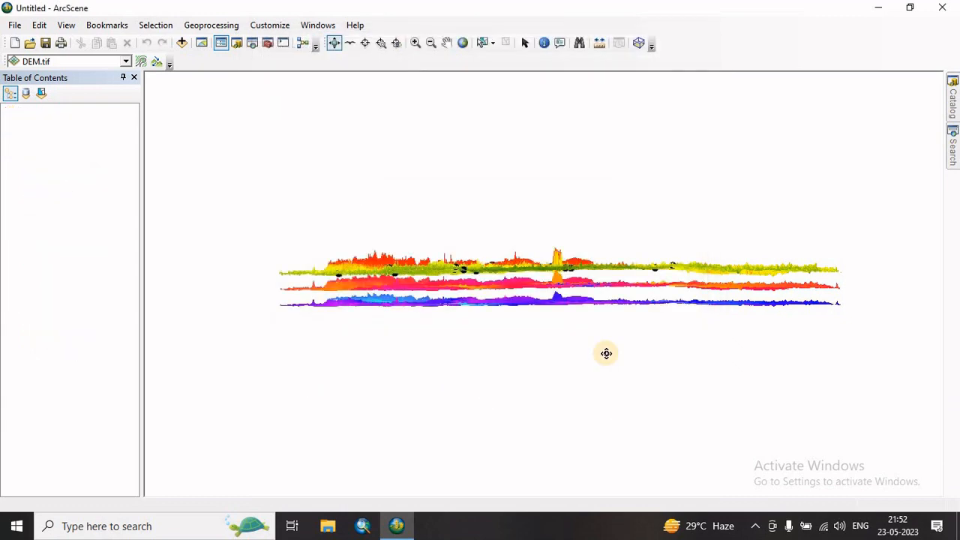
Enable extrusion for the station layer with the expression - [POST_MON] and apply it.
{"action": "left_click_drag", "start_coordinate": [606, 353], "coordinate": [370, 294]}
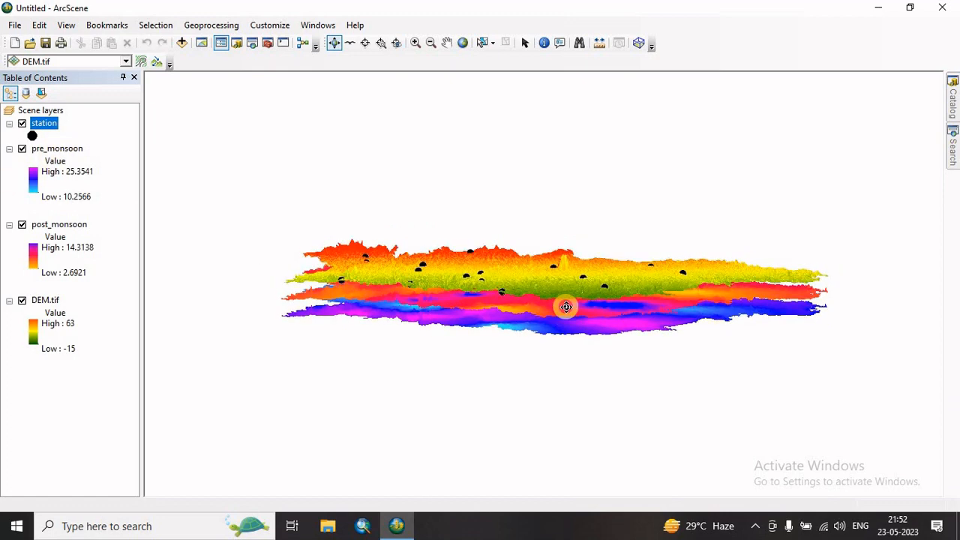
{"action": "left_click_drag", "start_coordinate": [566, 307], "coordinate": [566, 302]}
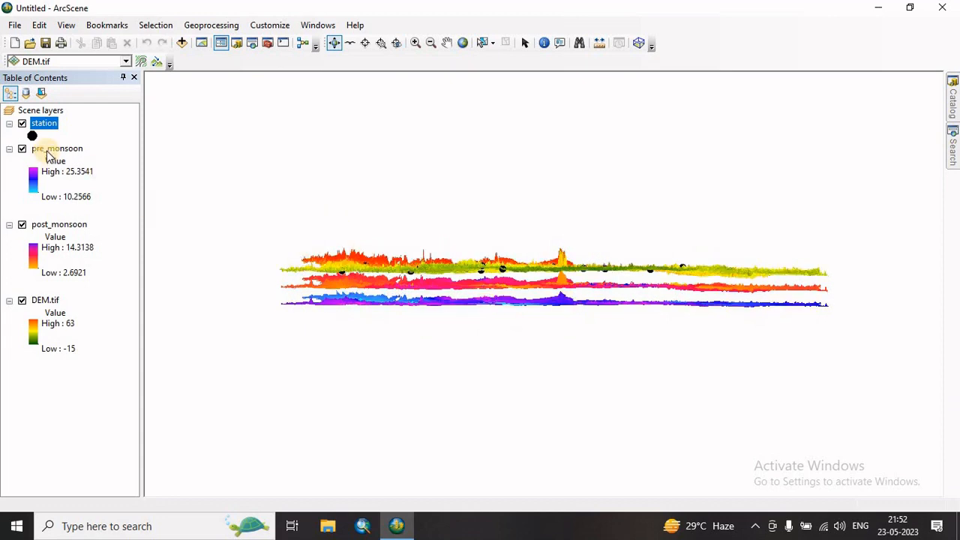
{"action": "left_click", "coordinate": [42, 112]}
{"action": "right_click", "coordinate": [45, 124]}
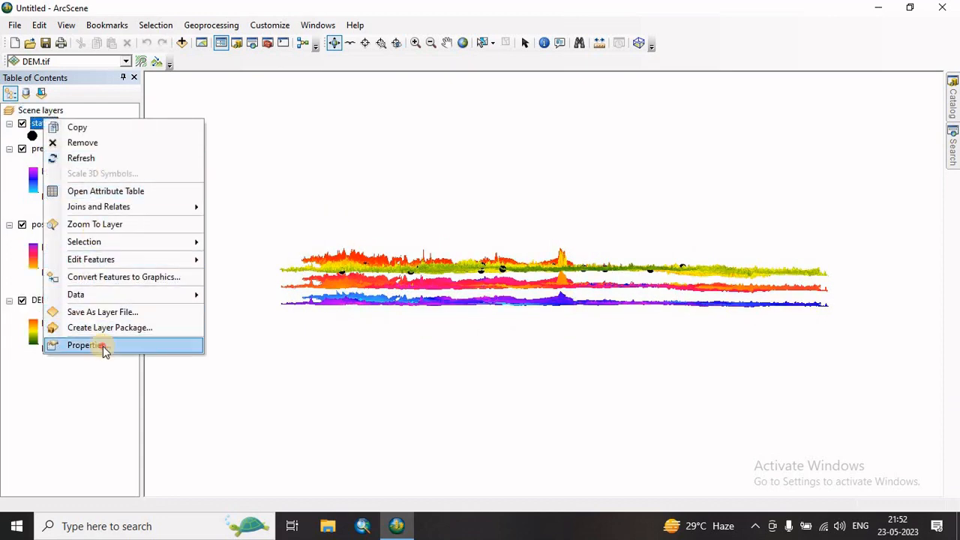
{"action": "left_click", "coordinate": [495, 310]}
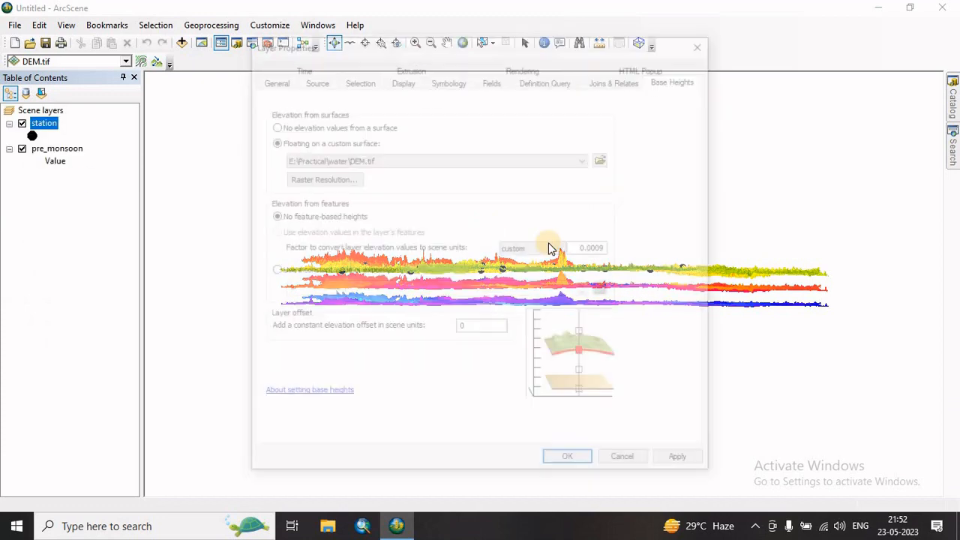
{"action": "left_click", "coordinate": [417, 70]}
{"action": "left_click", "coordinate": [264, 107]}
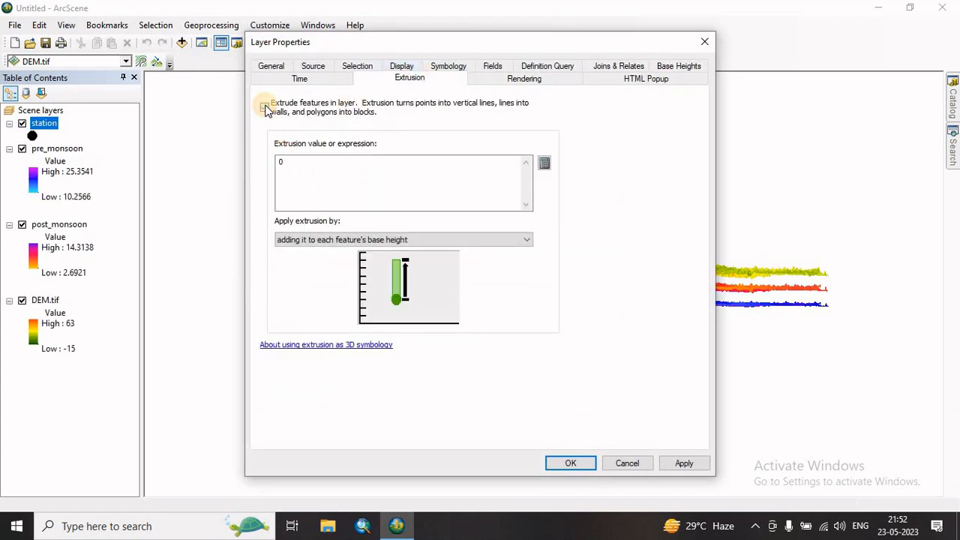
{"action": "left_click", "coordinate": [544, 163]}
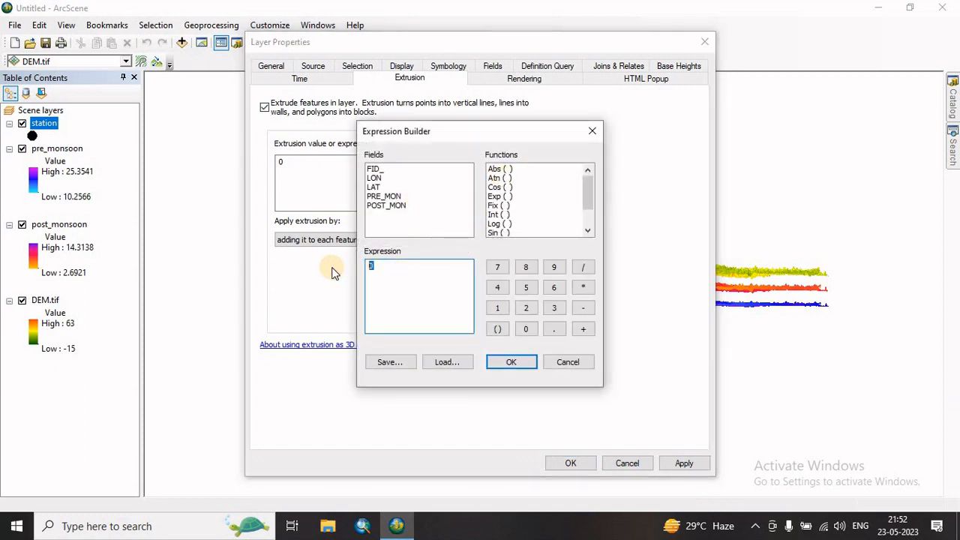
{"action": "double_click", "coordinate": [387, 206]}
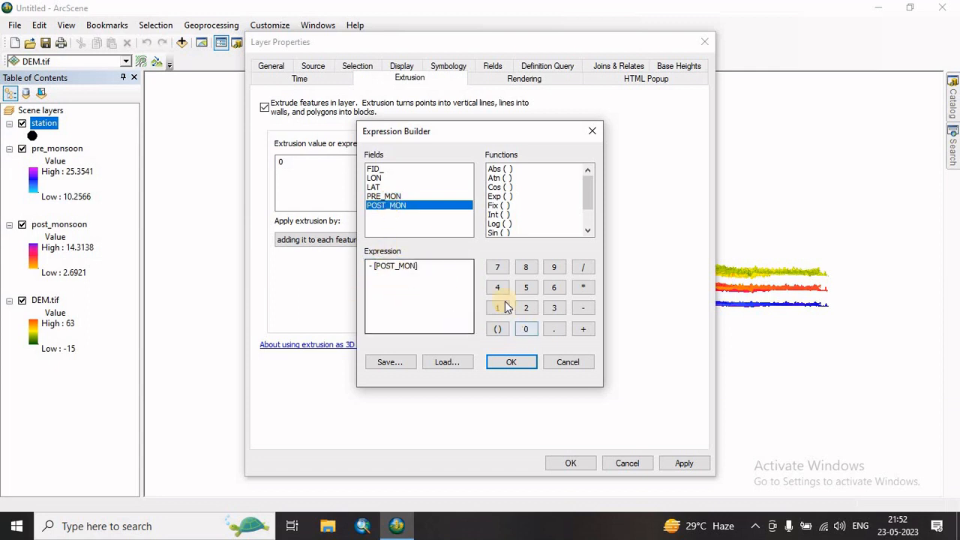
{"action": "left_click", "coordinate": [511, 362]}
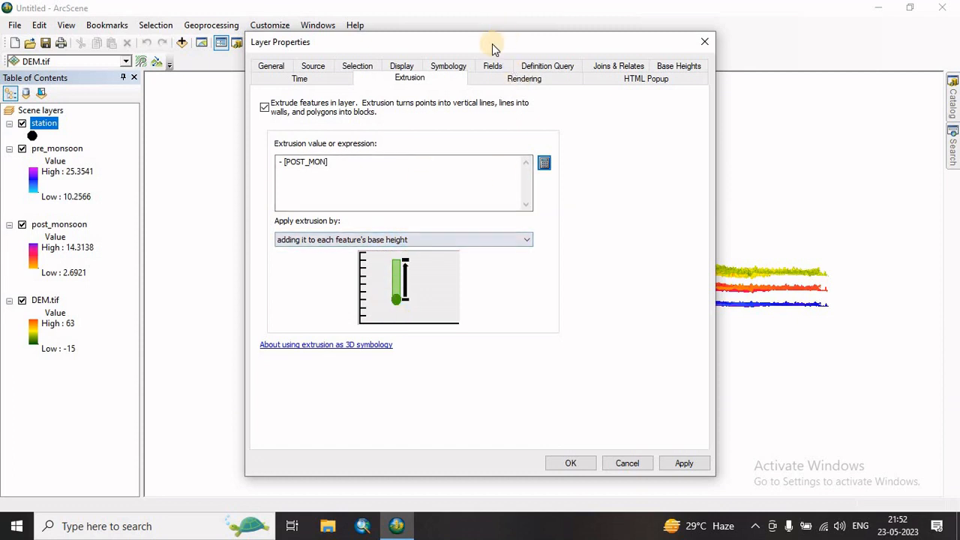
{"action": "left_click_drag", "start_coordinate": [490, 45], "coordinate": [196, 14]}
{"action": "left_click", "coordinate": [389, 435]}
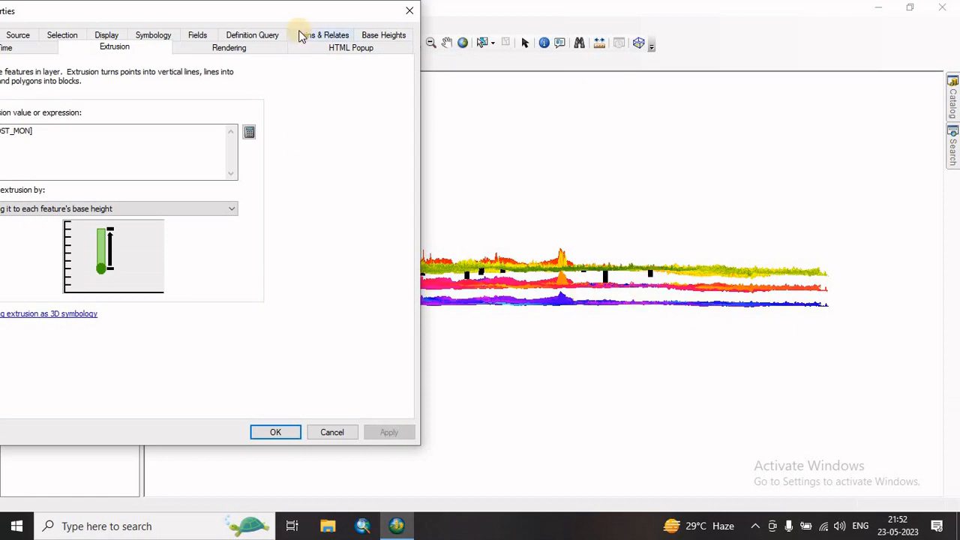
Set the station extrusion to be applied by using it as a value that features are extruded to.
{"action": "left_click_drag", "start_coordinate": [297, 16], "coordinate": [743, 68]}
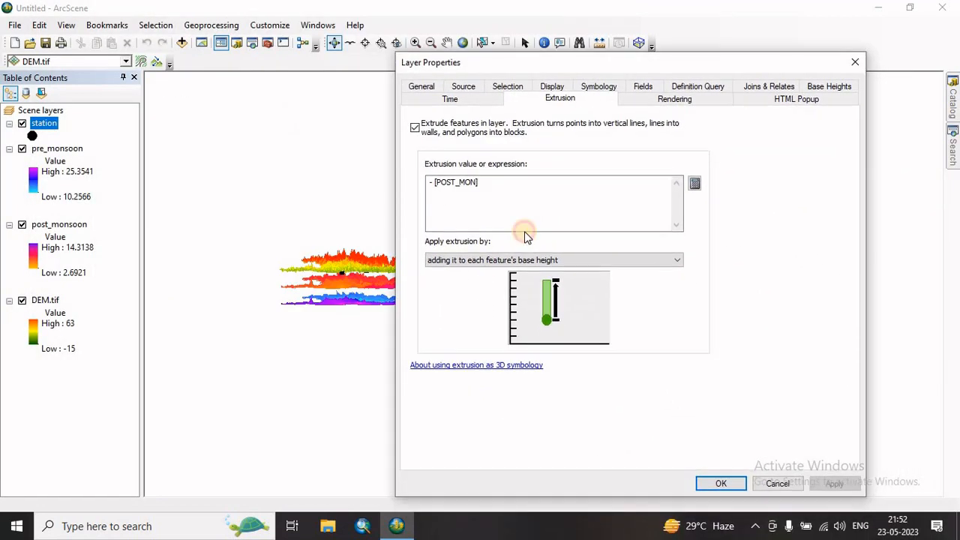
{"action": "left_click", "coordinate": [505, 260]}
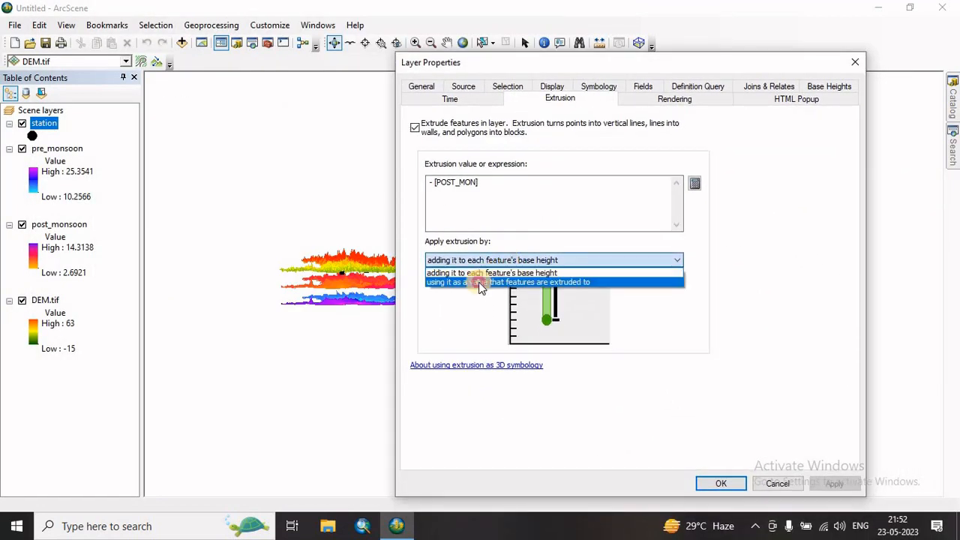
{"action": "left_click", "coordinate": [478, 282]}
{"action": "left_click", "coordinate": [833, 484]}
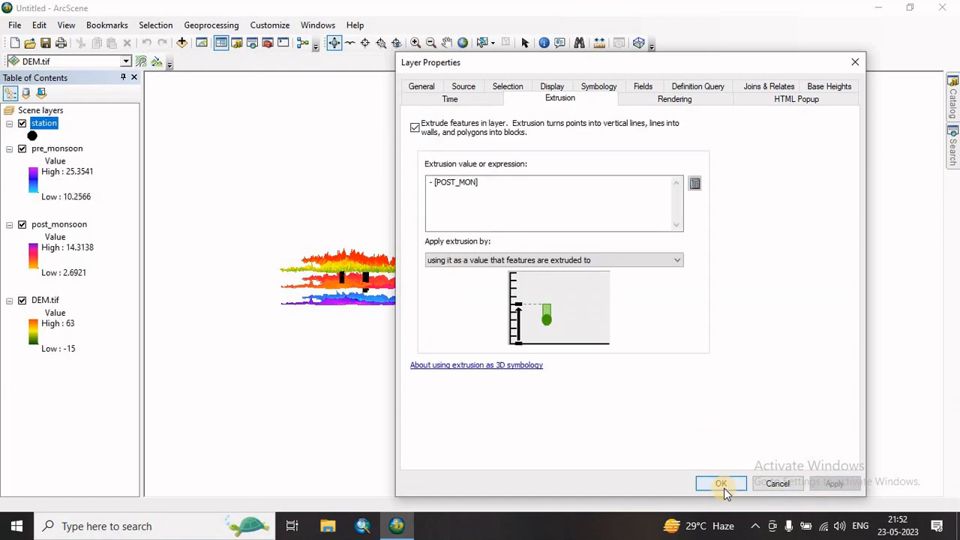
{"action": "left_click", "coordinate": [722, 484]}
Examine from several angles how the extruded station columns sit between the DEM terrain and the water-level surfaces.
{"action": "left_click_drag", "start_coordinate": [480, 318], "coordinate": [551, 304]}
{"action": "scroll", "coordinate": [533, 291], "scroll_direction": "up", "scroll_amount": 4}
{"action": "scroll", "coordinate": [535, 290], "scroll_direction": "down", "scroll_amount": 10}
{"action": "left_click_drag", "start_coordinate": [579, 348], "coordinate": [685, 341]}
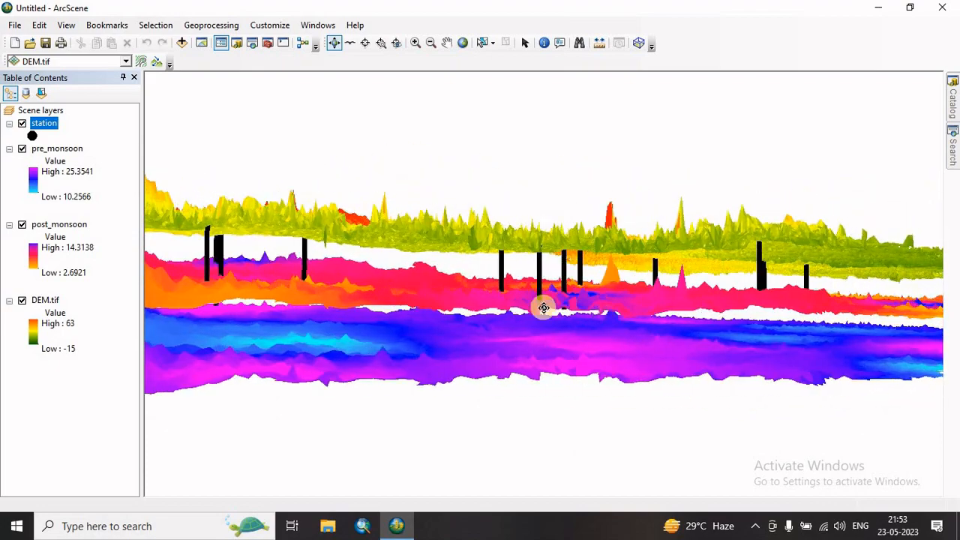
{"action": "scroll", "coordinate": [517, 320], "scroll_direction": "up", "scroll_amount": 5}
{"action": "scroll", "coordinate": [507, 343], "scroll_direction": "down", "scroll_amount": 5}
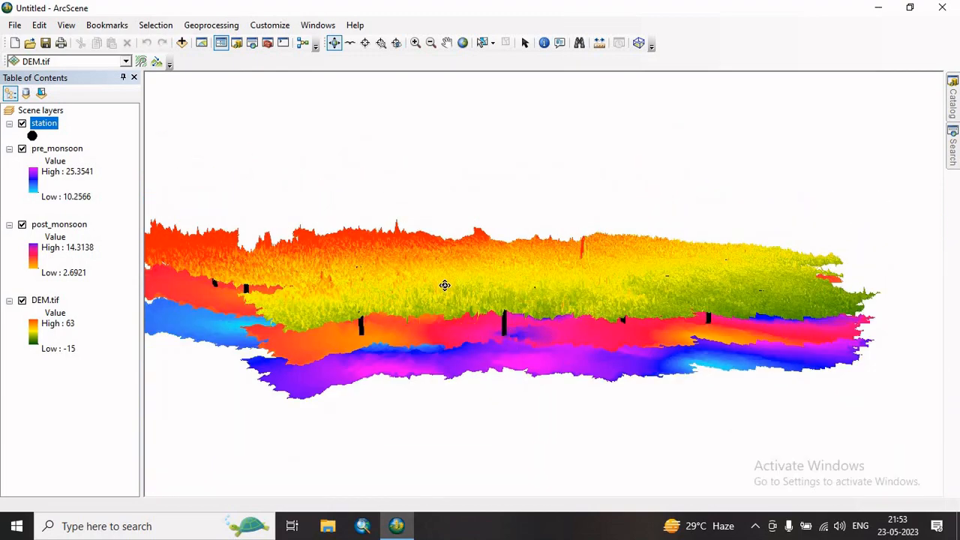
{"action": "left_click_drag", "start_coordinate": [453, 310], "coordinate": [439, 278]}
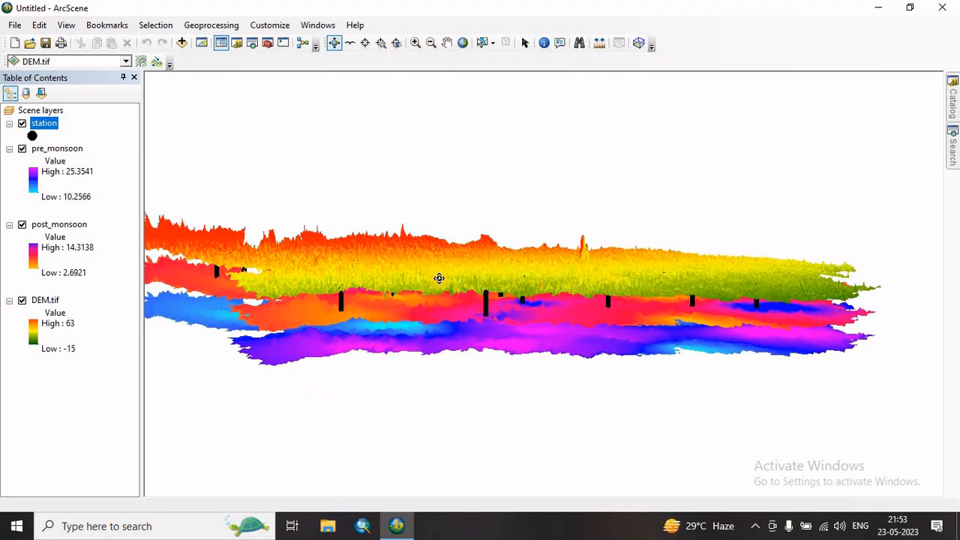
Export the scene in 2D to the Desktop as a 300 dpi PNG image named FFF.
{"action": "left_click", "coordinate": [14, 25]}
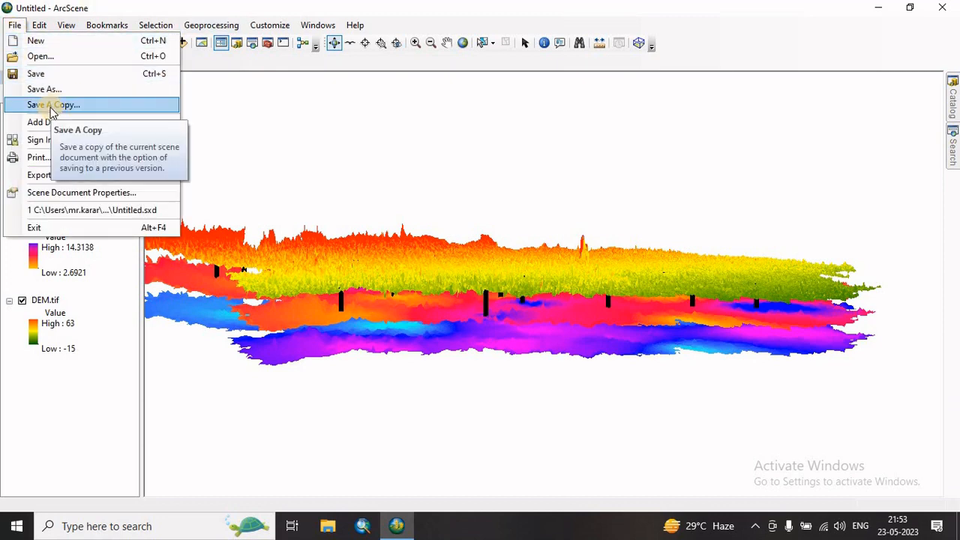
{"action": "mouse_move", "coordinate": [56, 177]}
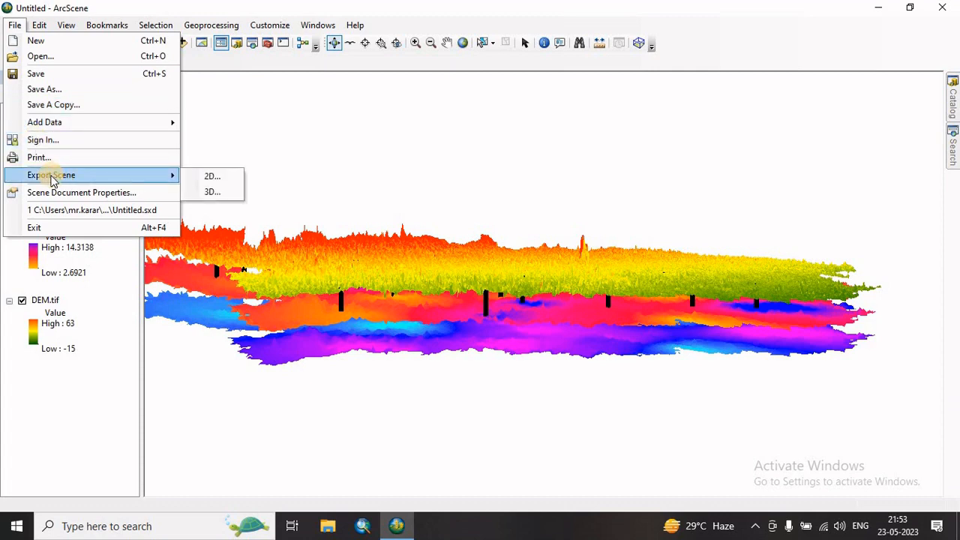
{"action": "left_click", "coordinate": [221, 180]}
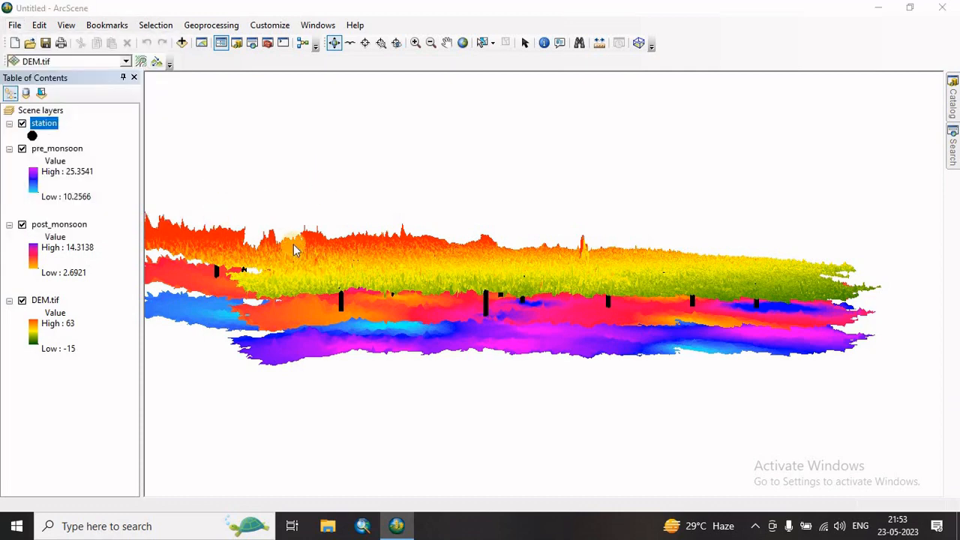
{"action": "left_click", "coordinate": [313, 114]}
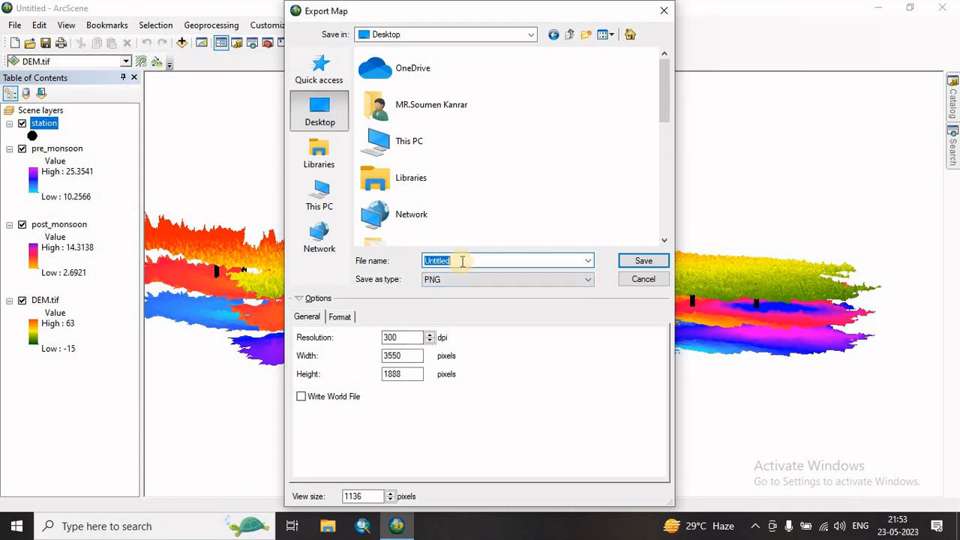
{"action": "type", "text": "FFF"}
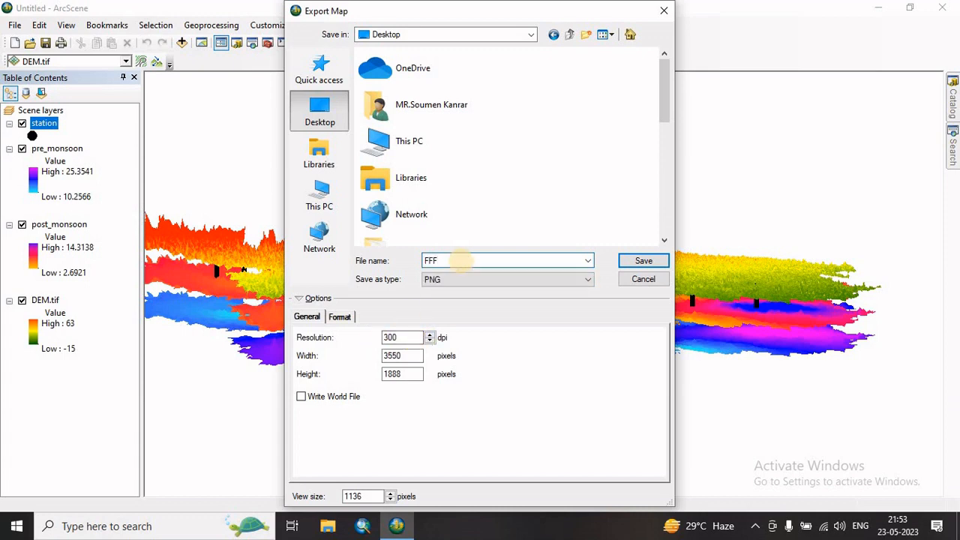
{"action": "left_click", "coordinate": [645, 261]}
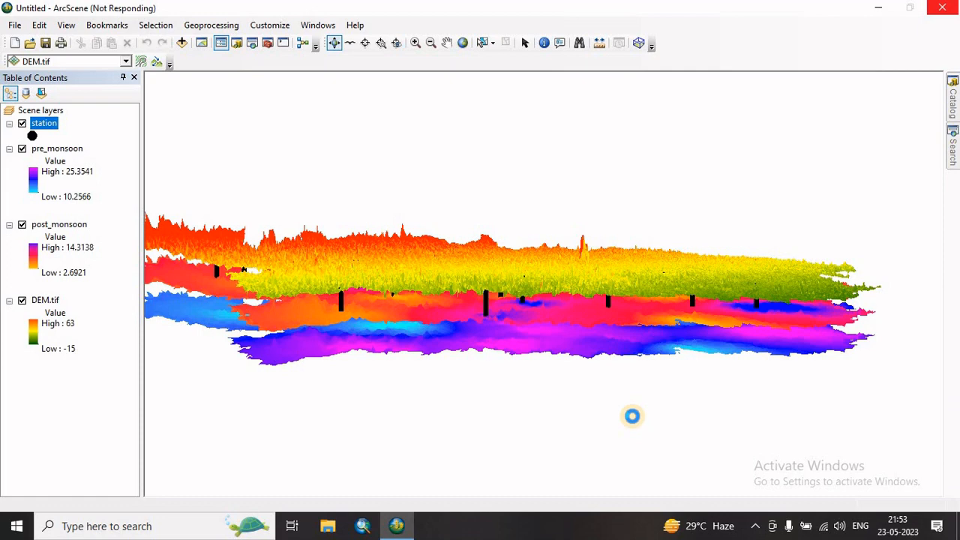
Switch to the desktop, move the FFF image to its middle, view the exported picture and close it.
{"action": "left_click", "coordinate": [878, 8]}
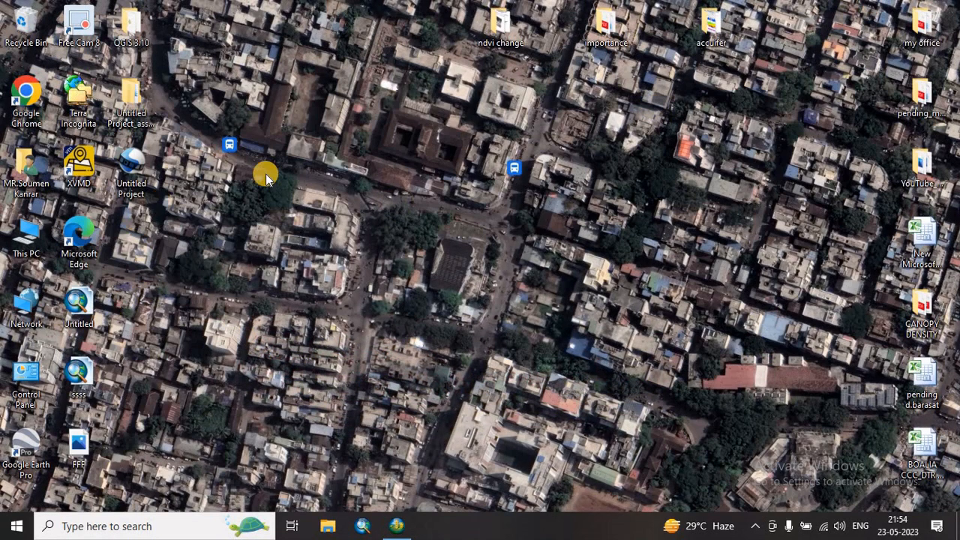
{"action": "left_click_drag", "start_coordinate": [79, 446], "coordinate": [452, 327]}
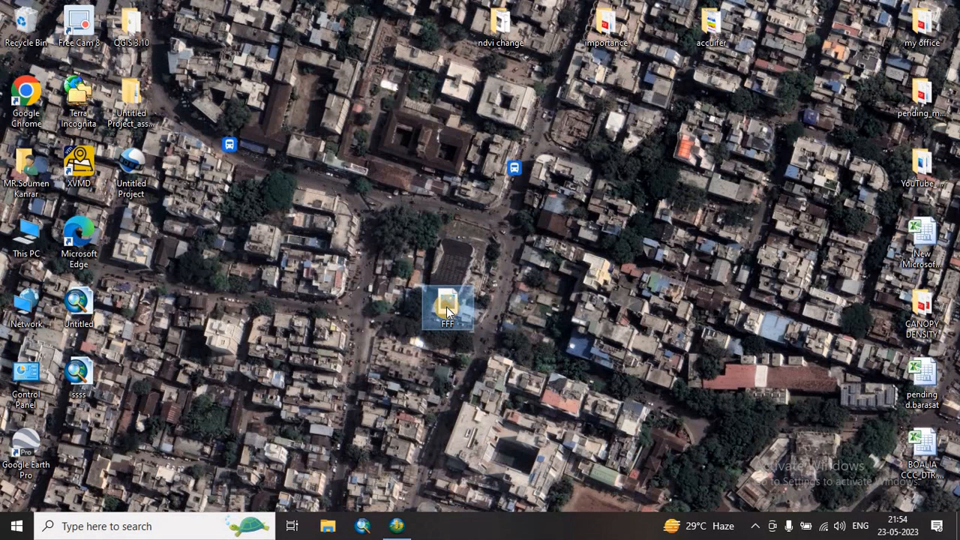
{"action": "double_click", "coordinate": [446, 307]}
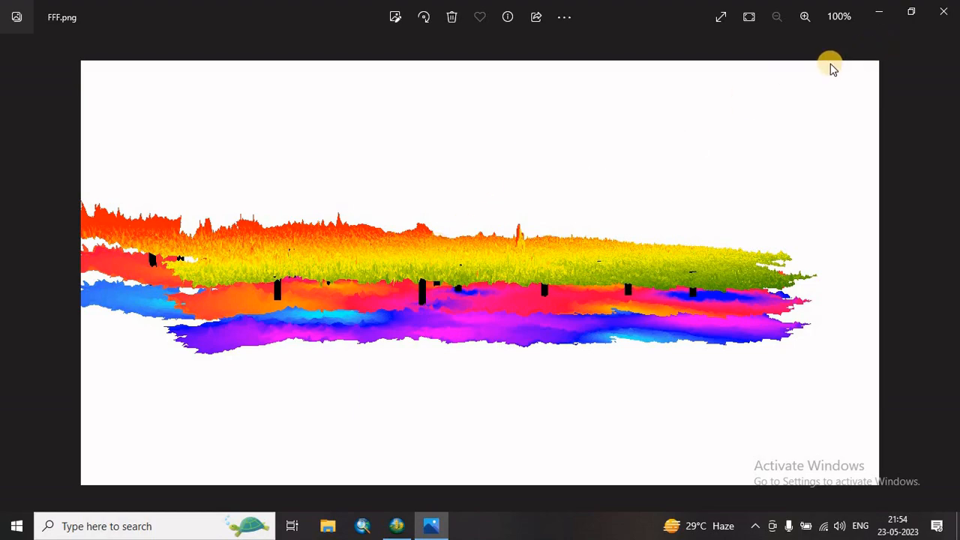
{"action": "left_click", "coordinate": [942, 13]}
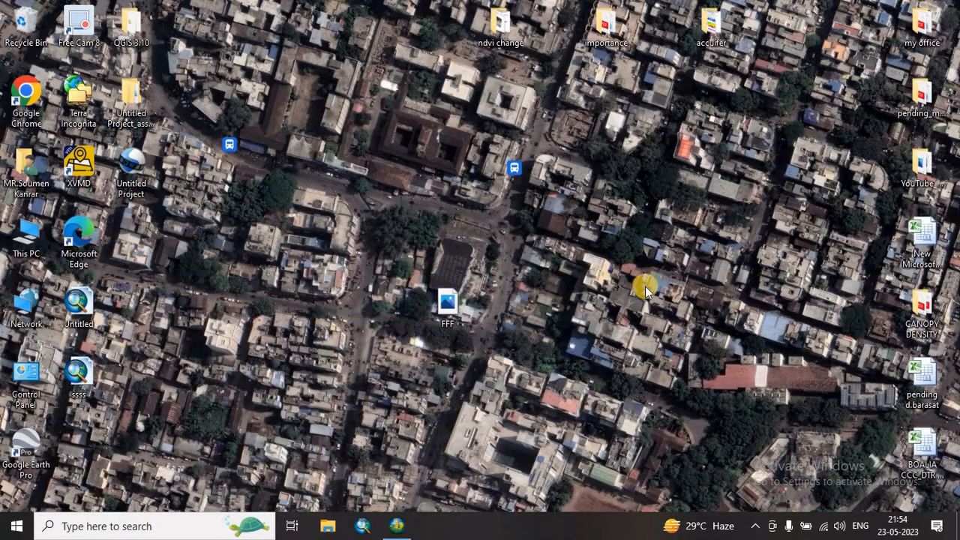